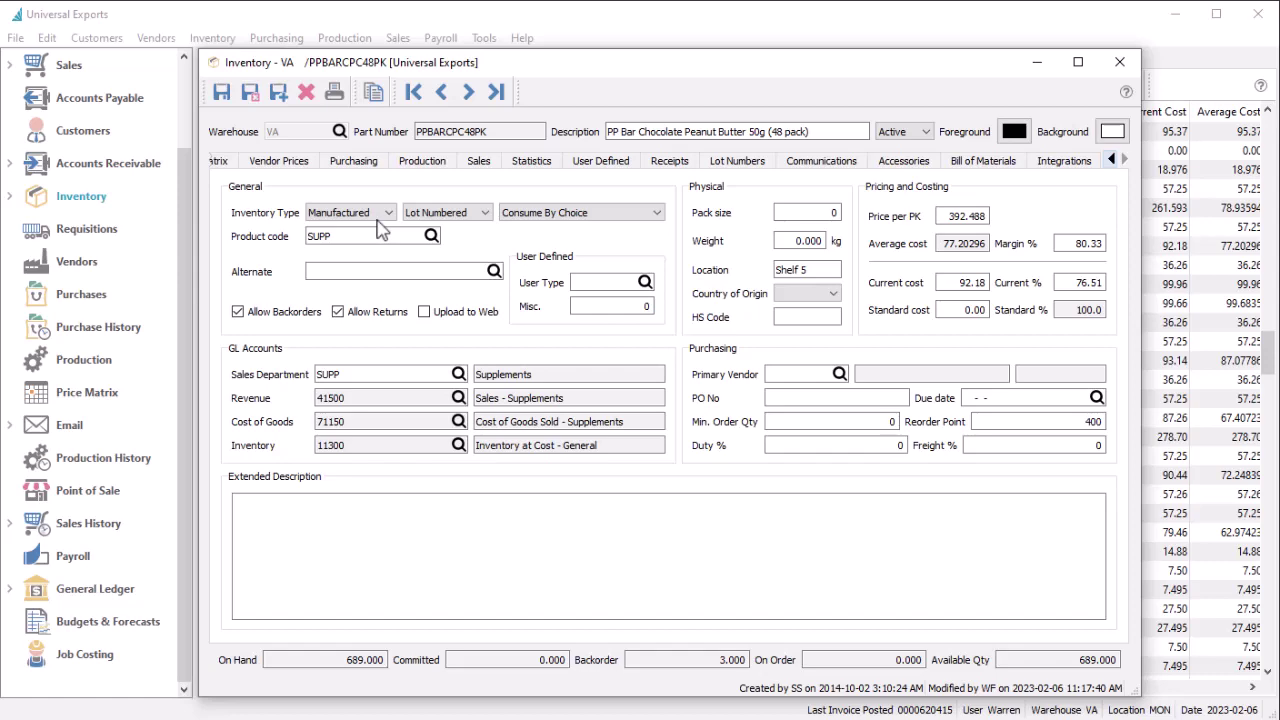
Review the bar's bill of materials, expand PP Bar Main Mix, and try Copy Components.
{"action": "left_click", "coordinate": [983, 161]}
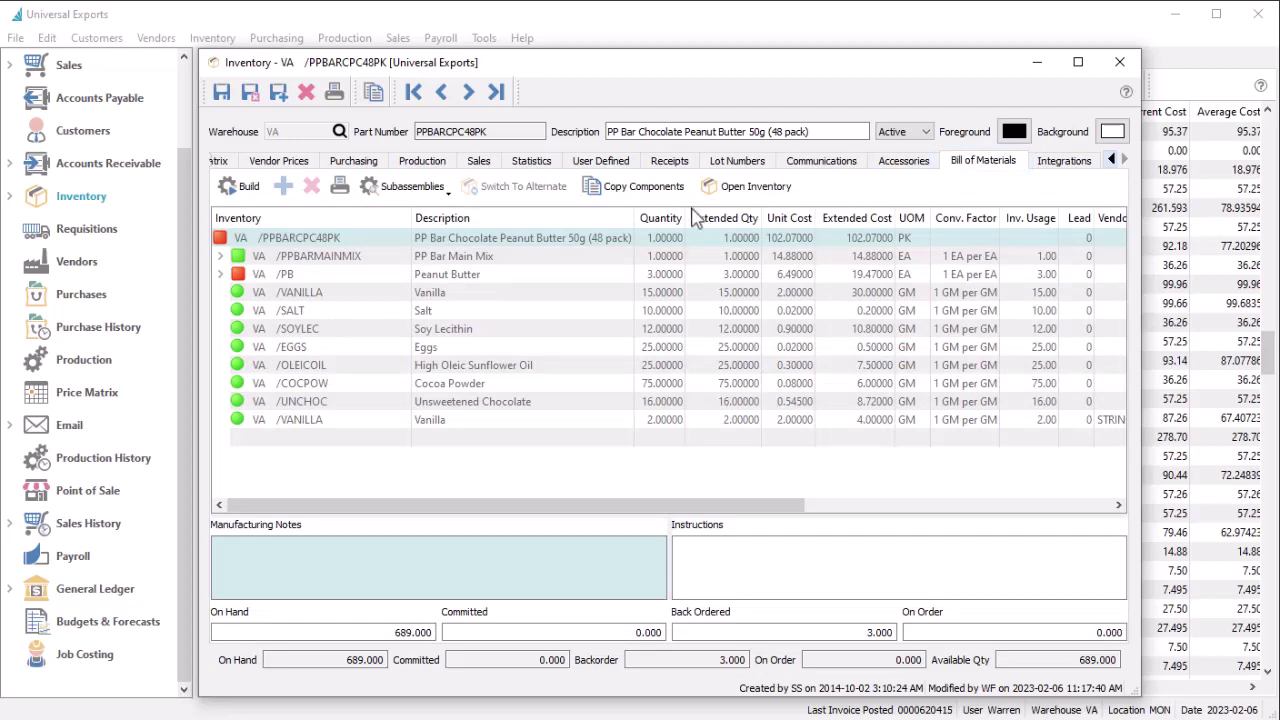
{"action": "left_click", "coordinate": [219, 257]}
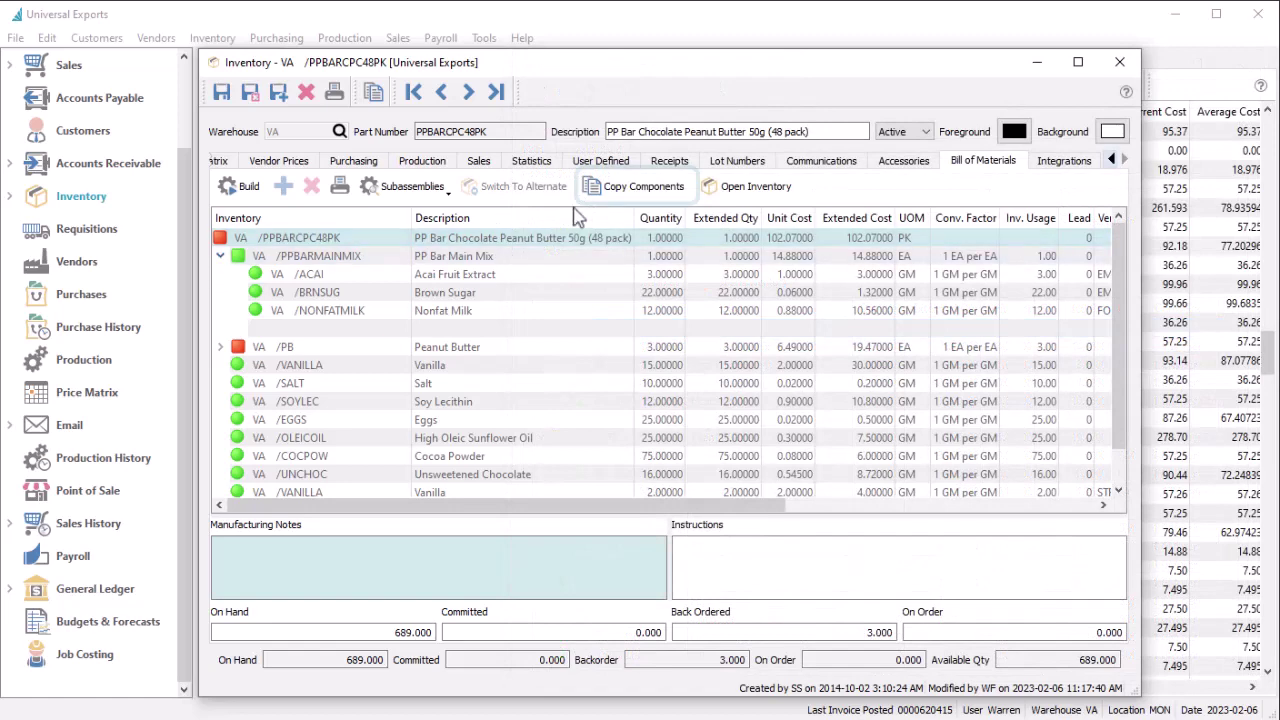
{"action": "left_click", "coordinate": [606, 194]}
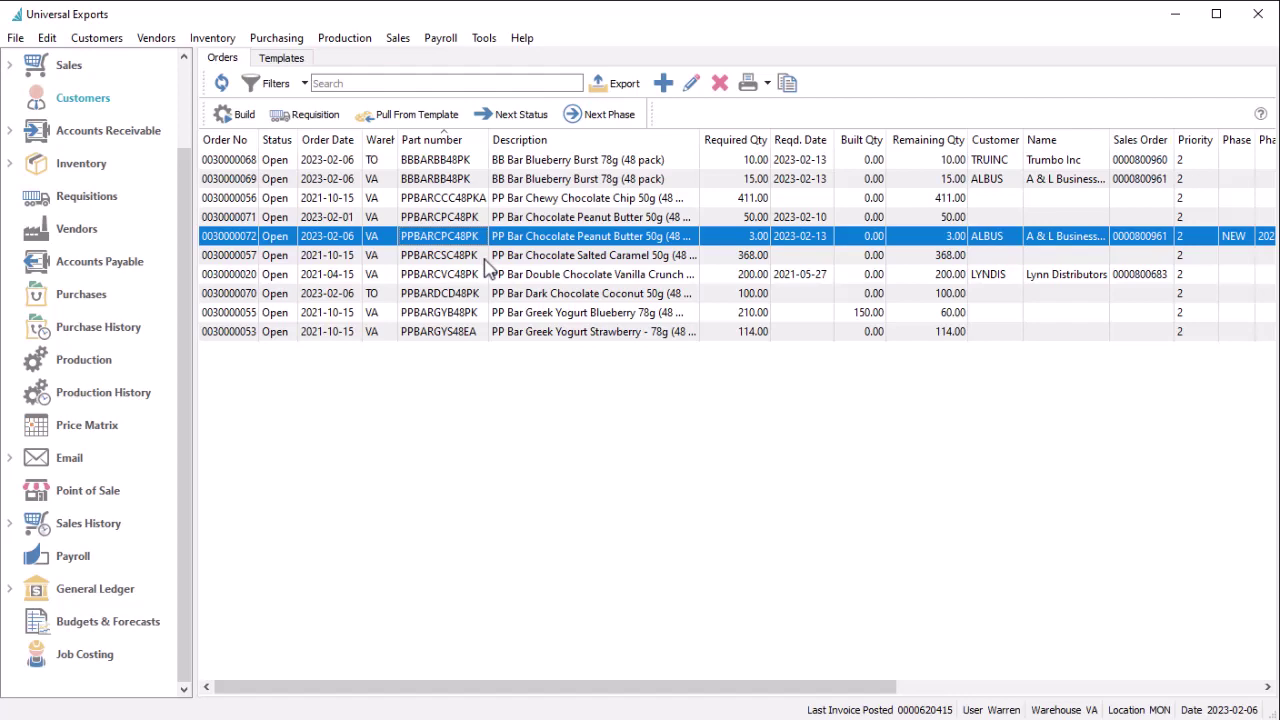
Switch from the production orders to the production templates list.
{"action": "left_click", "coordinate": [309, 63]}
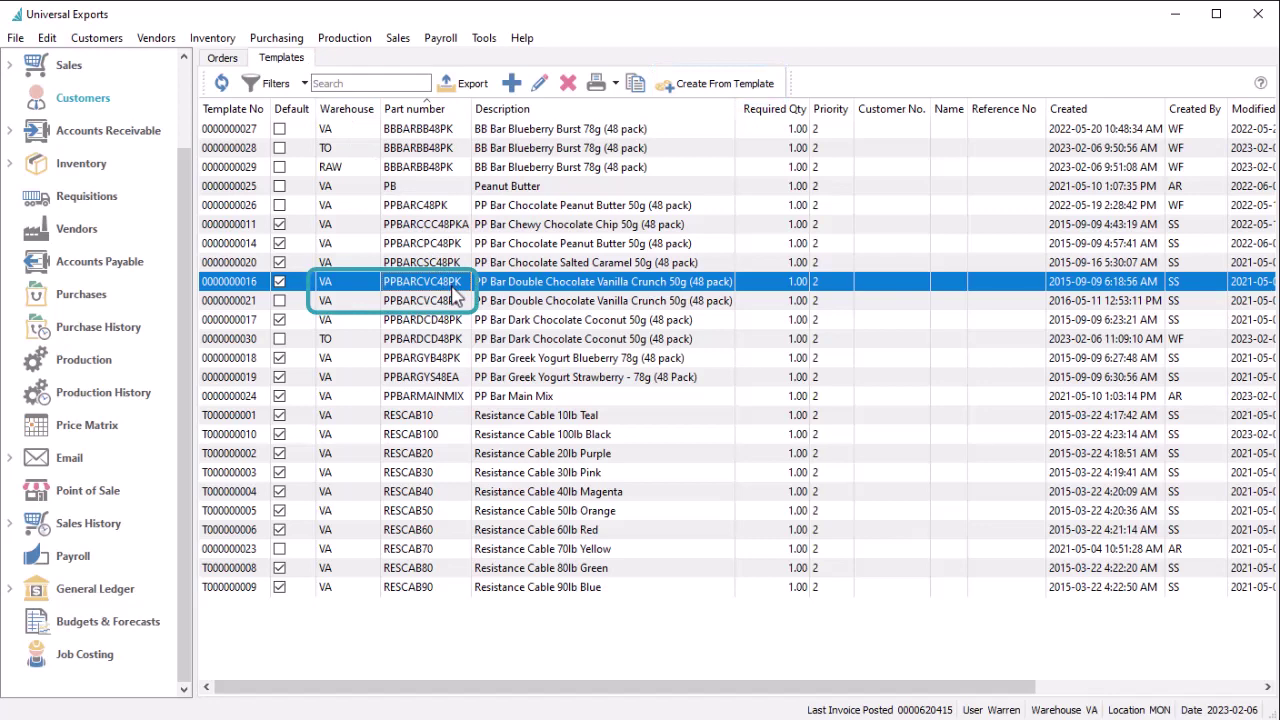
Change the Vanilla quantity to 11 in the Double Chocolate Vanilla Crunch template.
{"action": "double_click", "coordinate": [451, 284]}
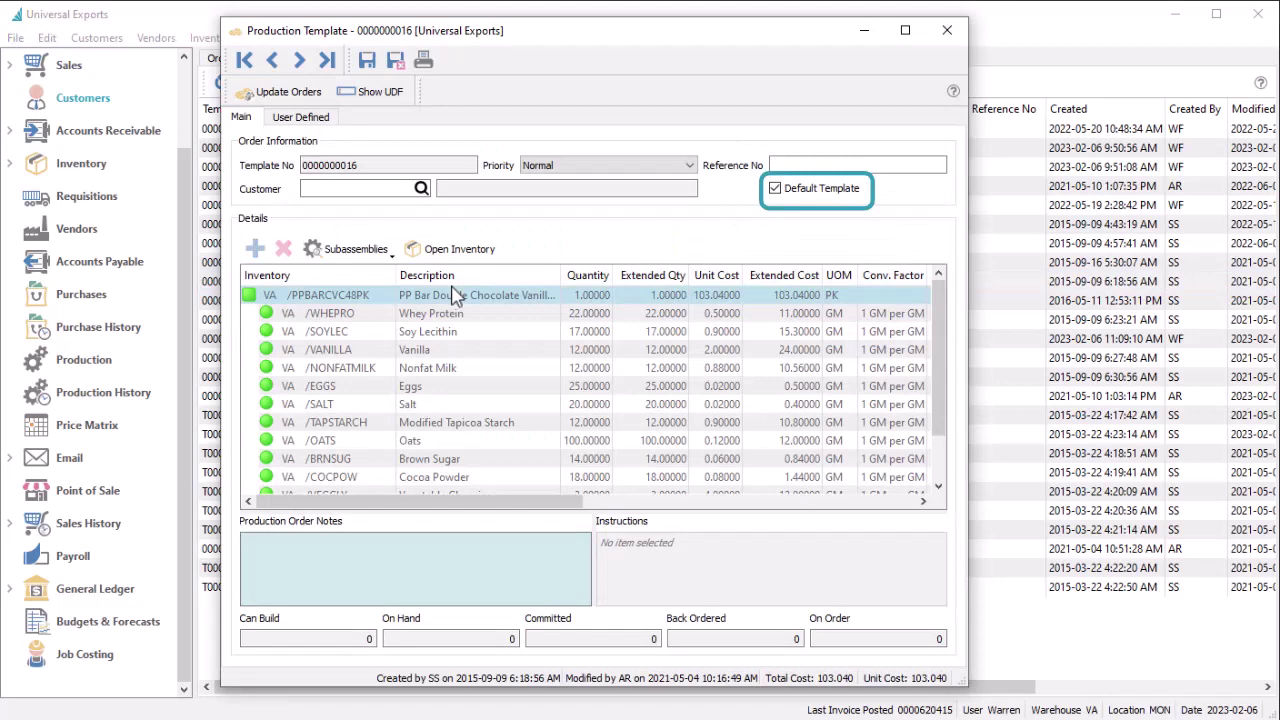
{"action": "left_click", "coordinate": [593, 352]}
{"action": "type", "text": "11"}
{"action": "key", "text": "Tab"}
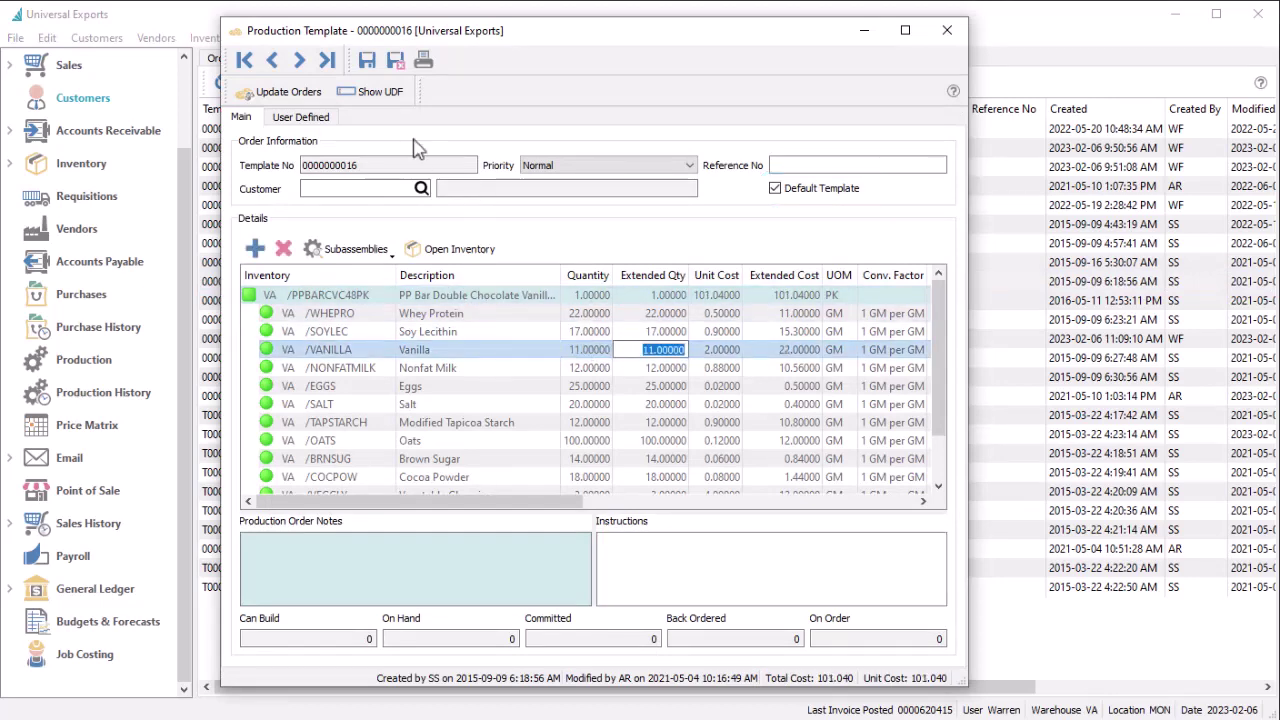
Save the template as revision 2-B and update the existing orders that use it.
{"action": "left_click", "coordinate": [367, 61]}
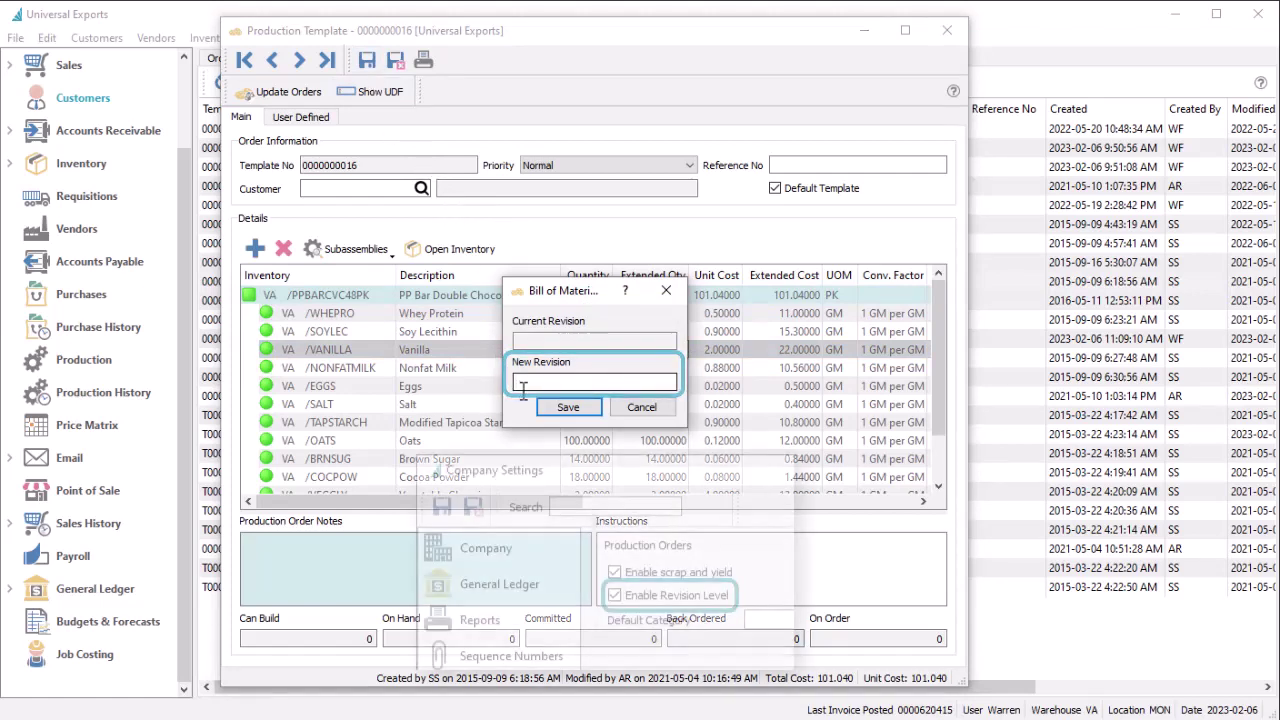
{"action": "type", "text": "2-B"}
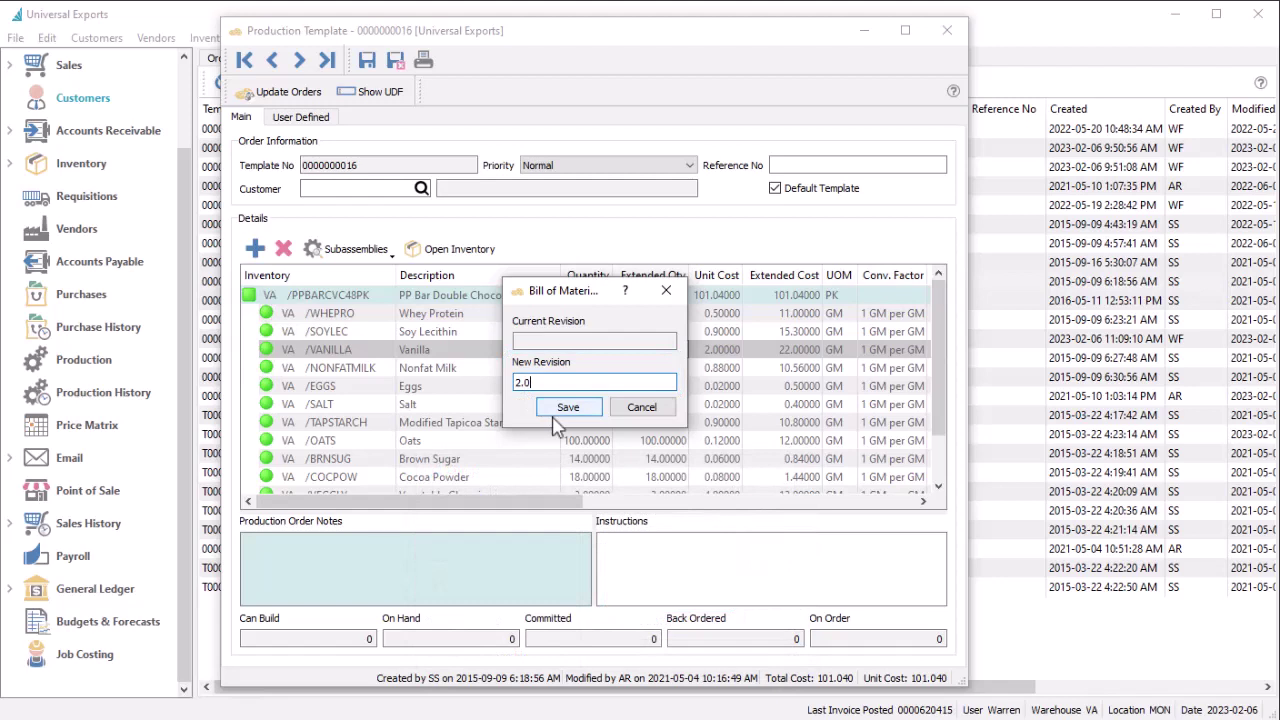
{"action": "left_click", "coordinate": [552, 415]}
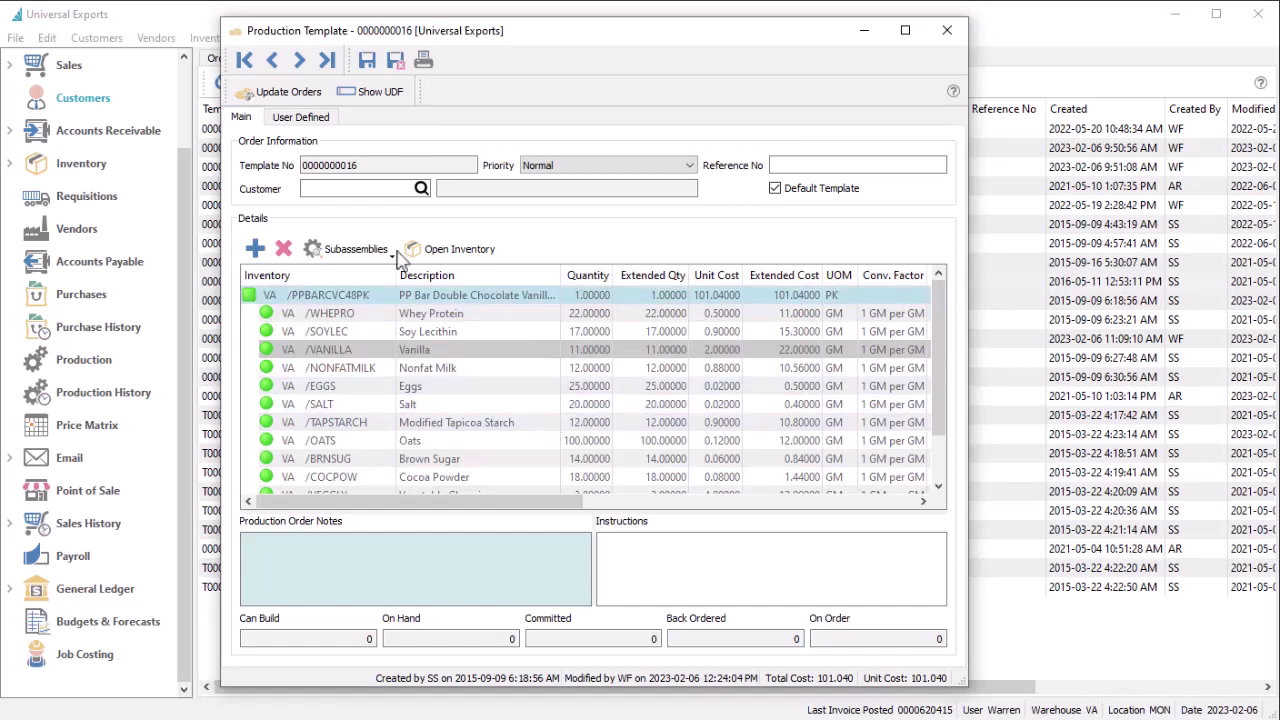
{"action": "left_click", "coordinate": [286, 98]}
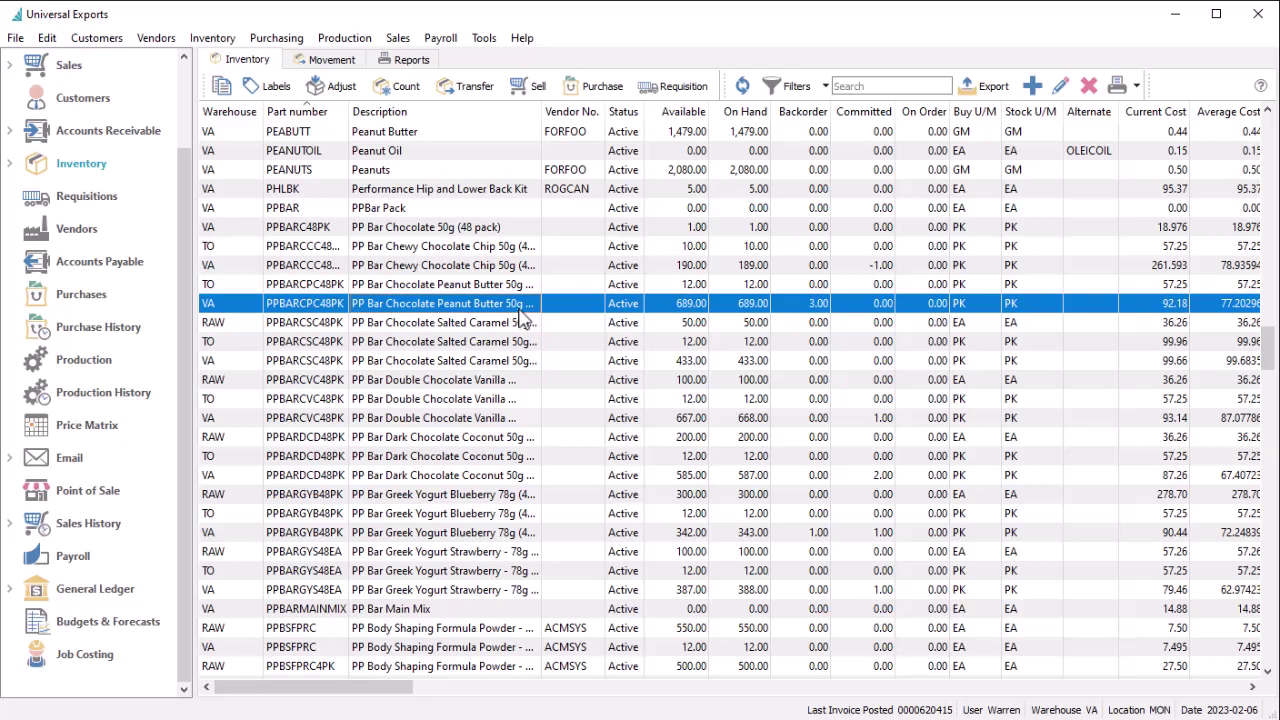
Requisition the peanut butter and chewy chocolate chip bars, adjusting the chewy chocolate chip required quantity.
{"action": "left_click", "coordinate": [506, 271], "text": "ctrl"}
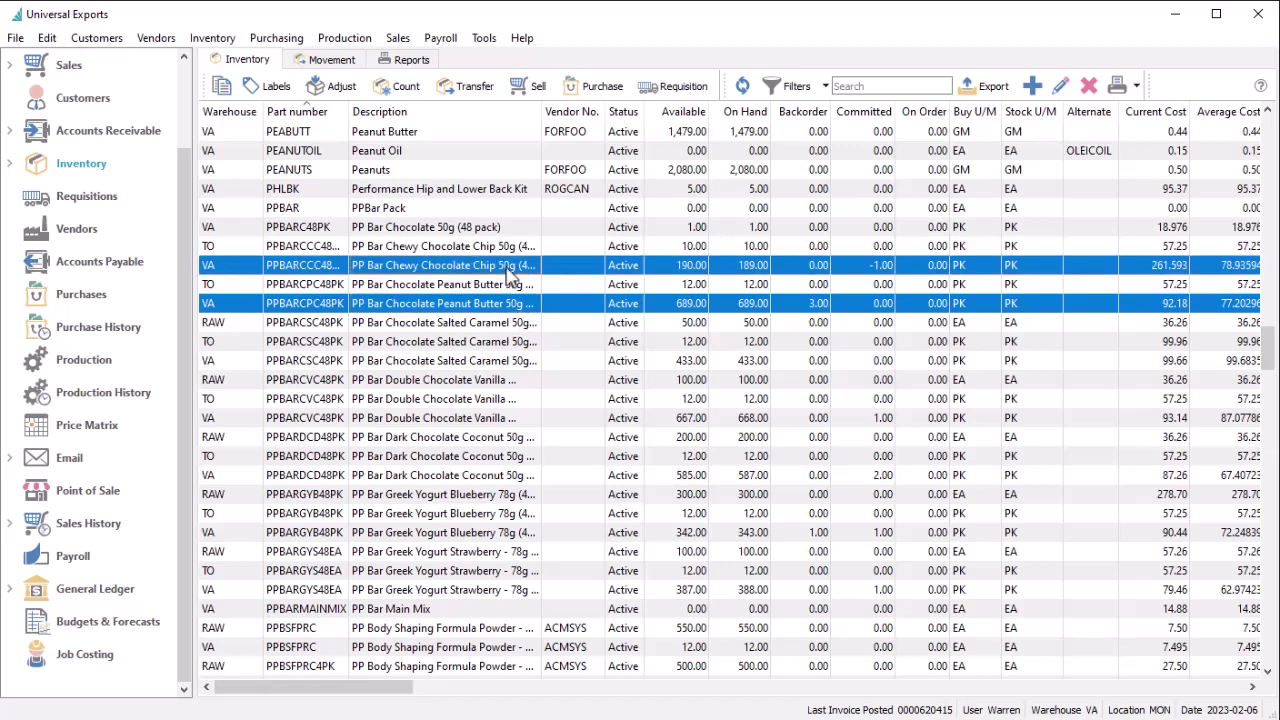
{"action": "left_click", "coordinate": [657, 94]}
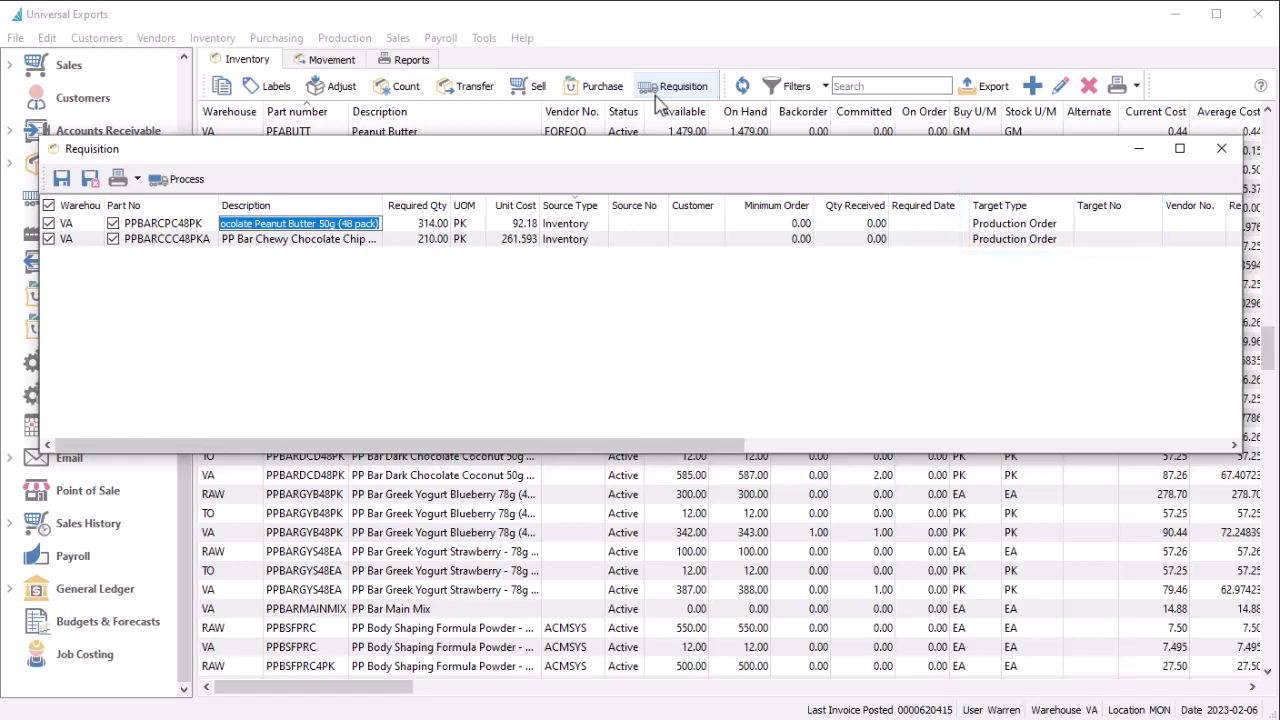
{"action": "left_click", "coordinate": [438, 251]}
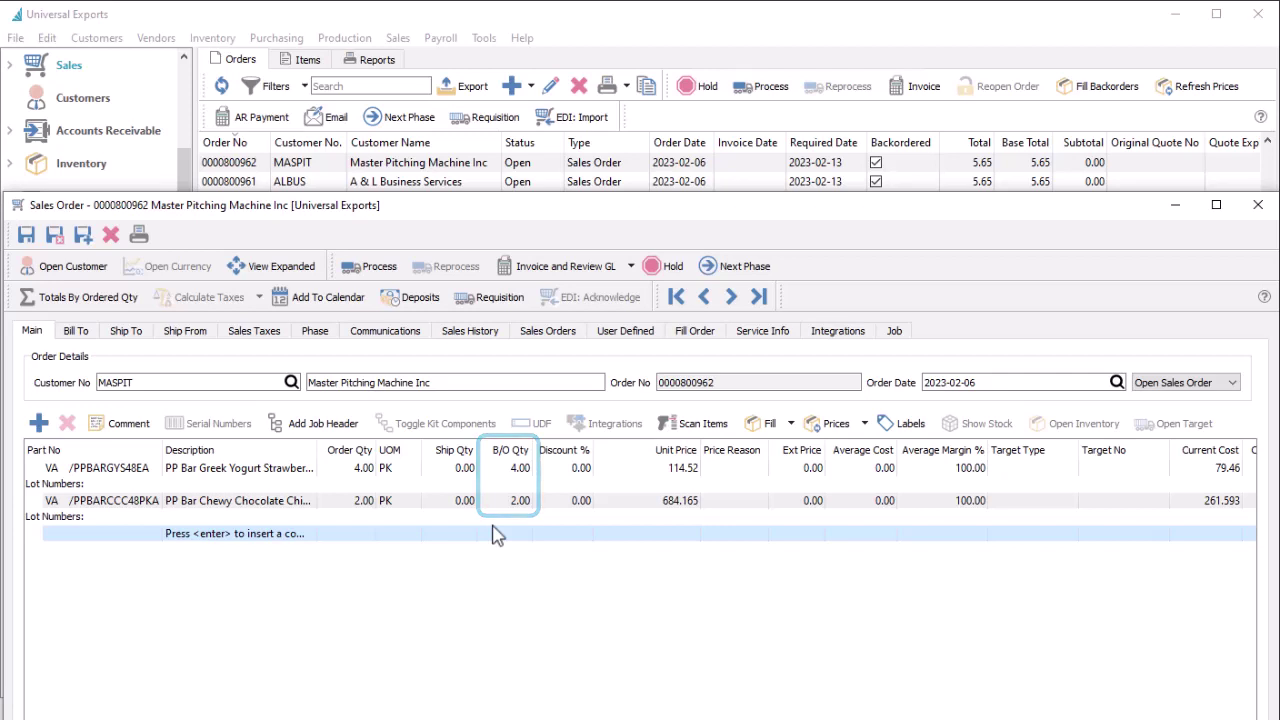
Generate production orders from the sales order requisition and open the second line's production order.
{"action": "left_click", "coordinate": [501, 305]}
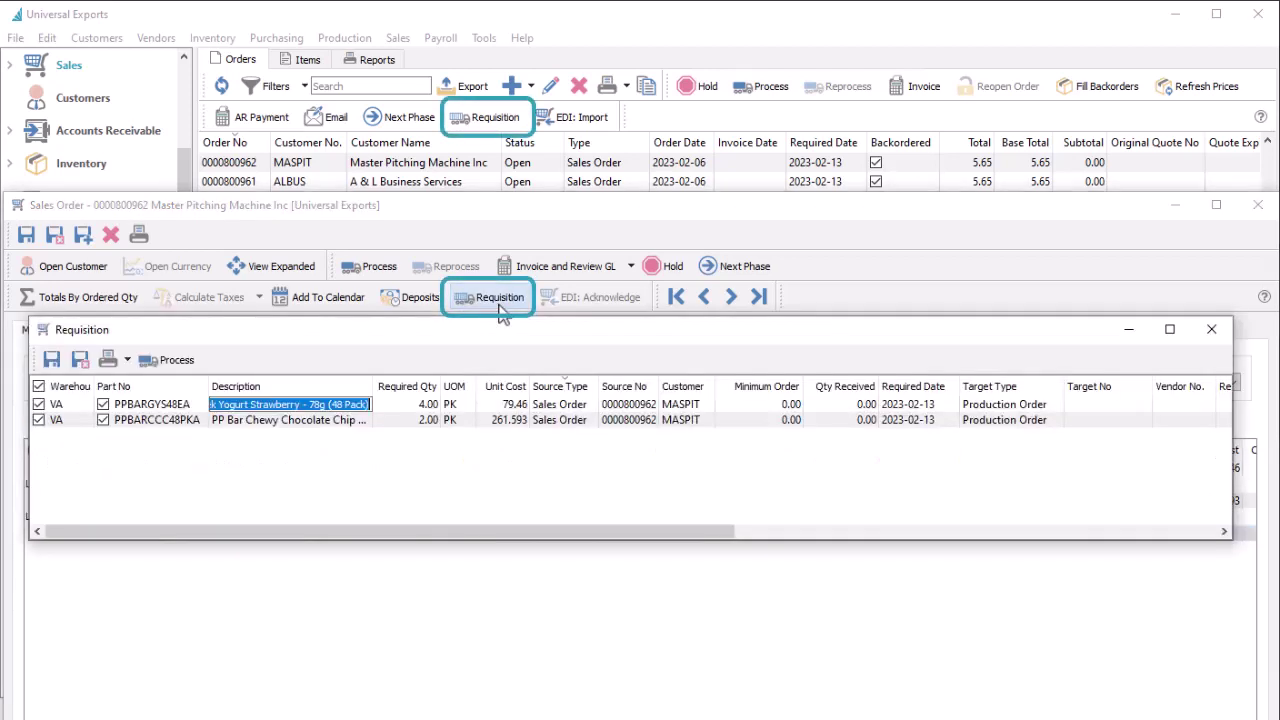
{"action": "left_click", "coordinate": [180, 362]}
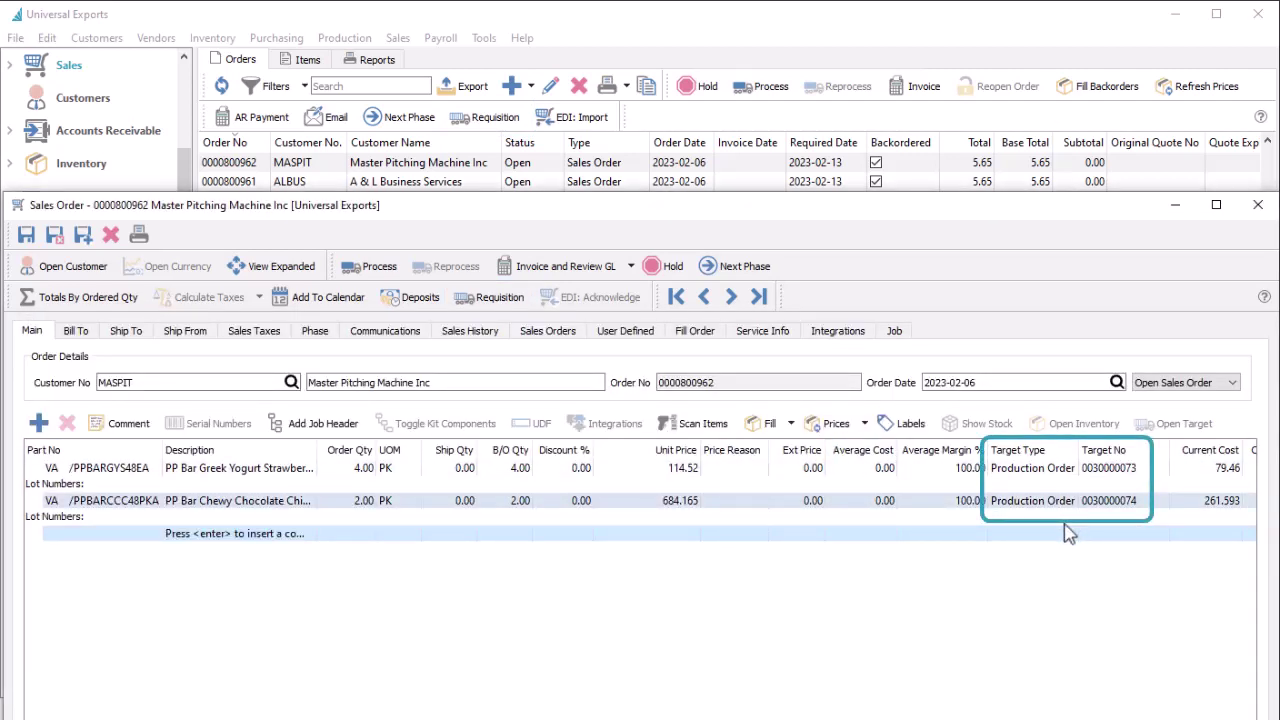
{"action": "left_click", "coordinate": [1069, 507]}
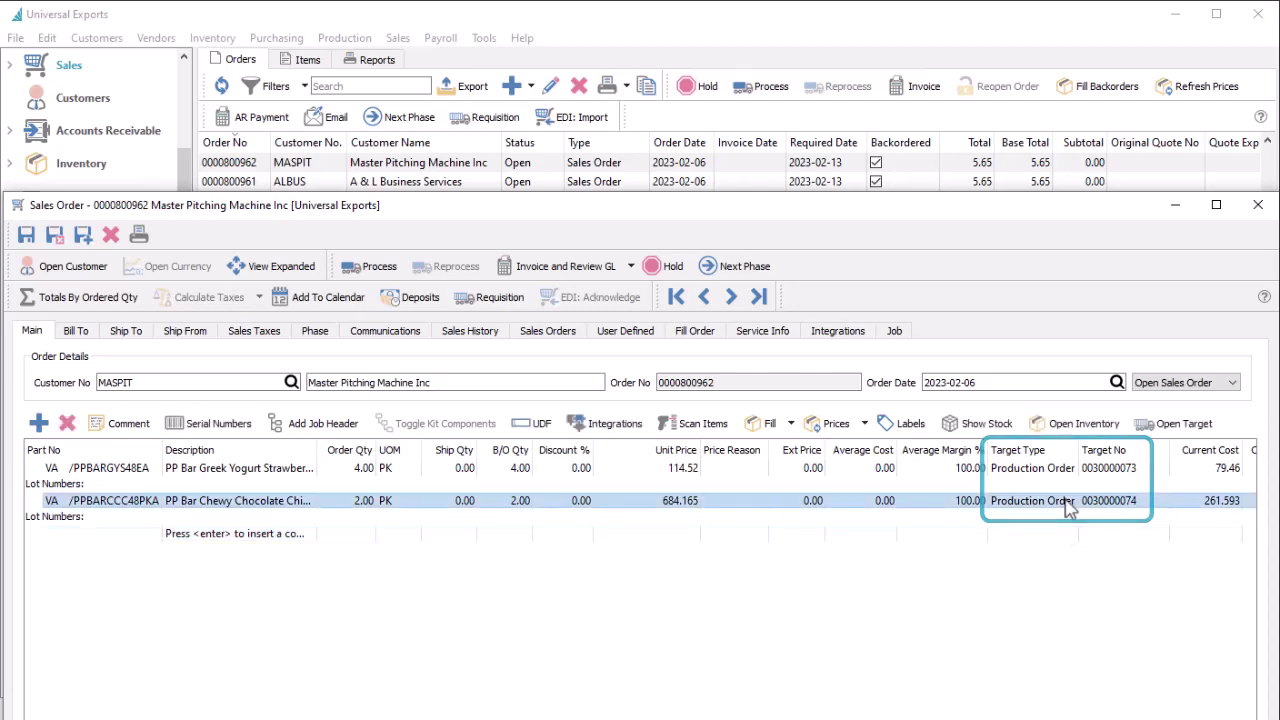
{"action": "left_click", "coordinate": [1146, 438]}
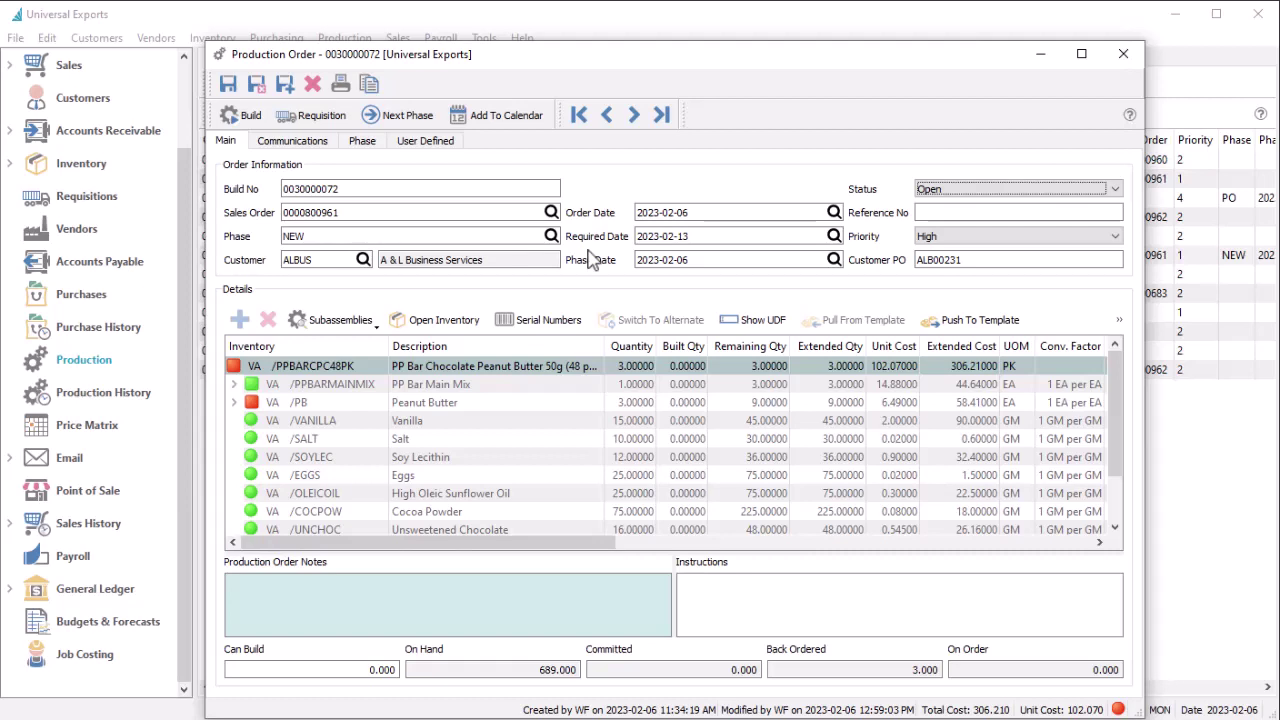
Advance the PPBARCPC48PK order from NEW to the PO phase, reviewing phase history and priority choices.
{"action": "left_click", "coordinate": [551, 236]}
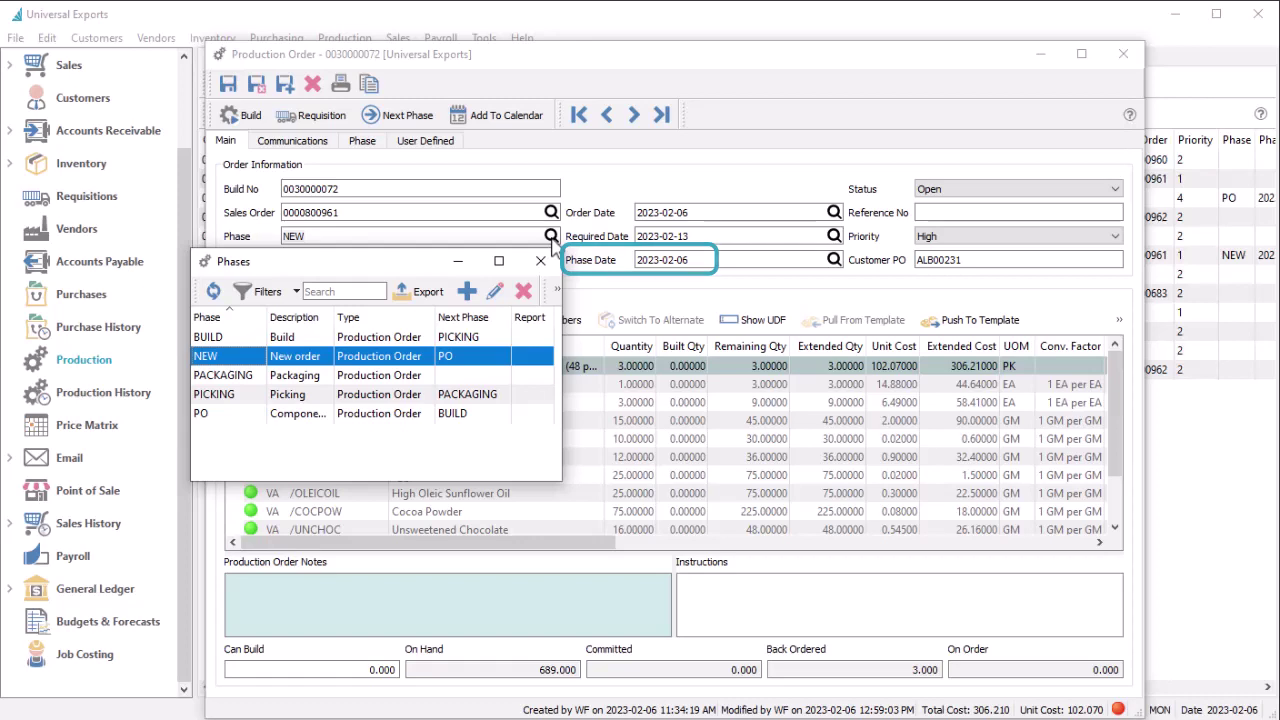
{"action": "key", "text": "Escape"}
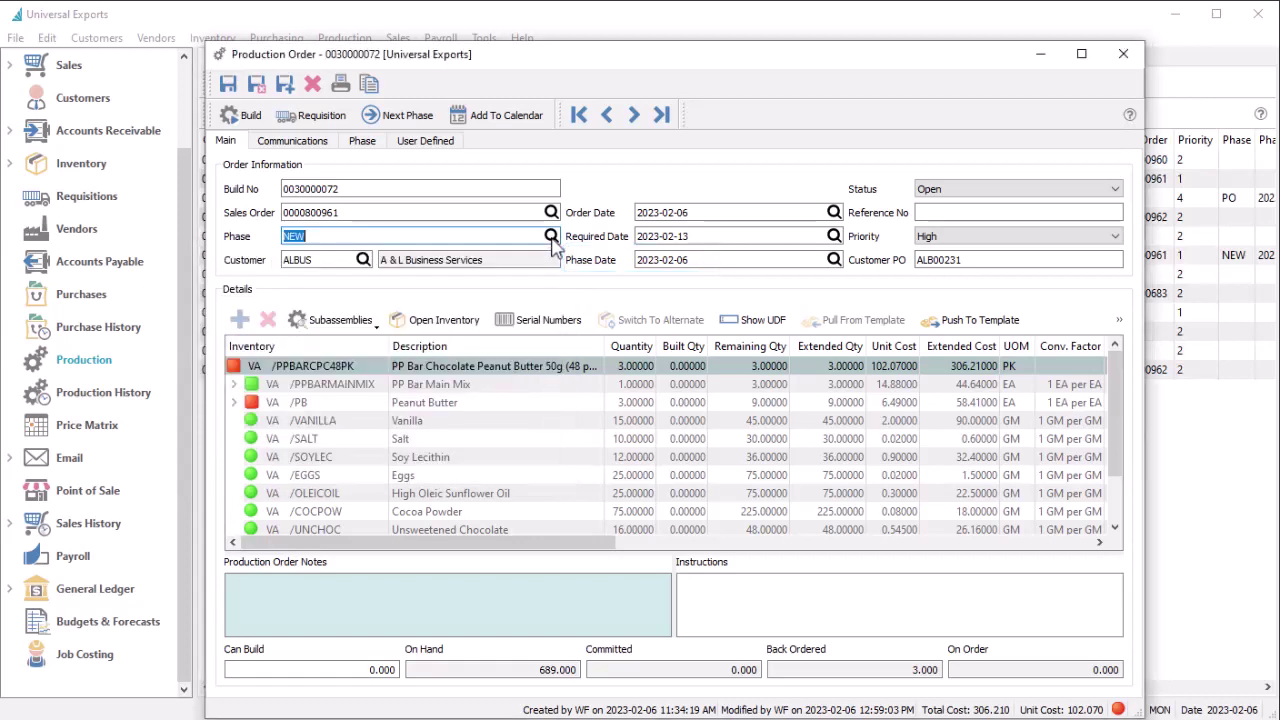
{"action": "left_click", "coordinate": [427, 120]}
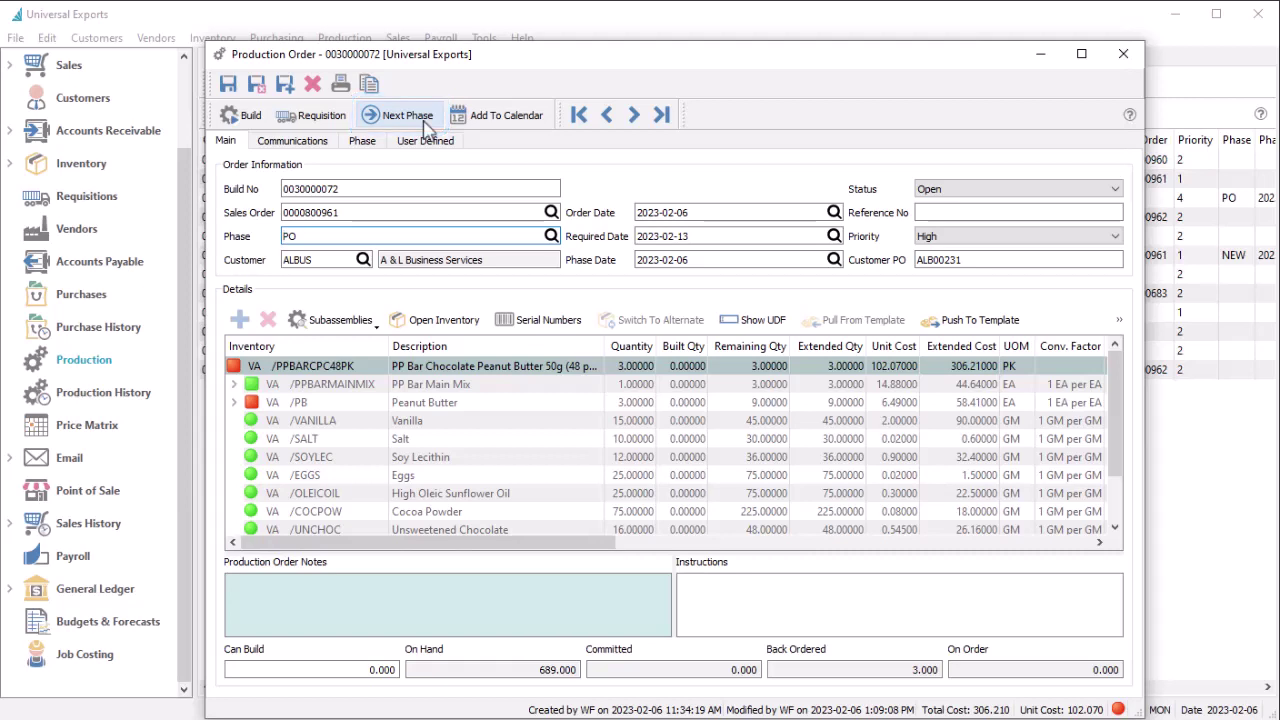
{"action": "left_click", "coordinate": [370, 143]}
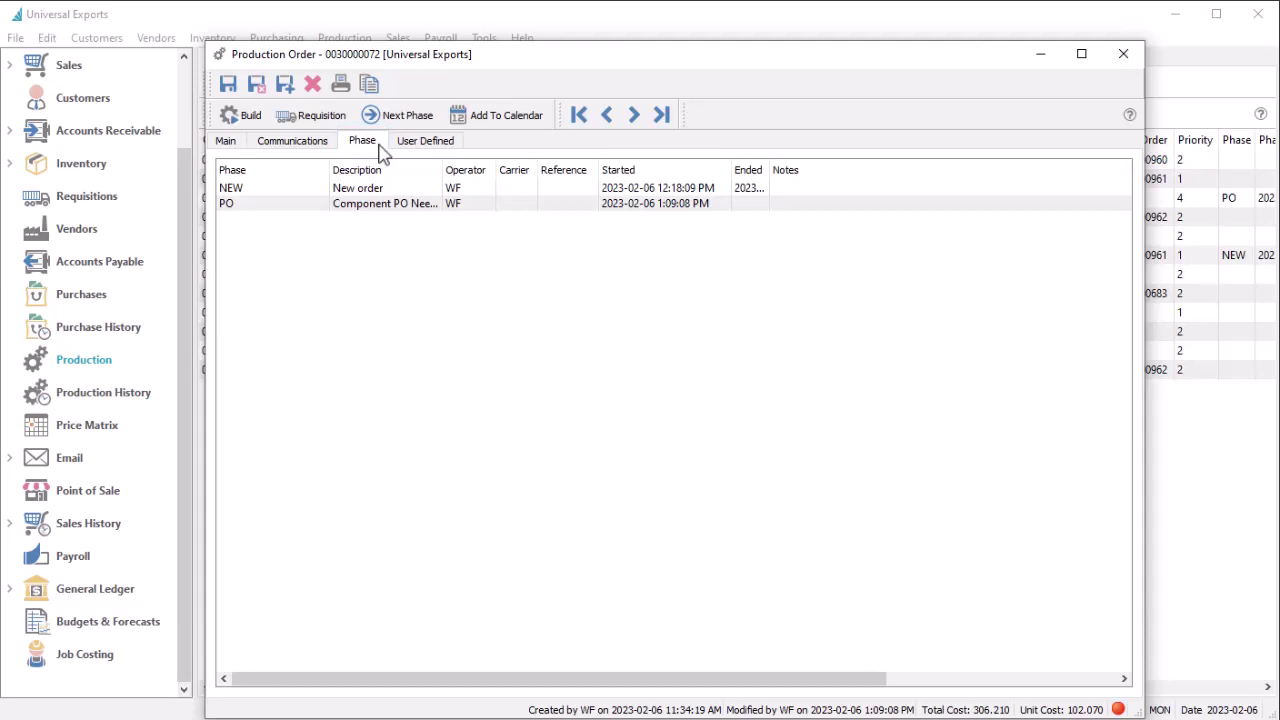
{"action": "left_click", "coordinate": [226, 142]}
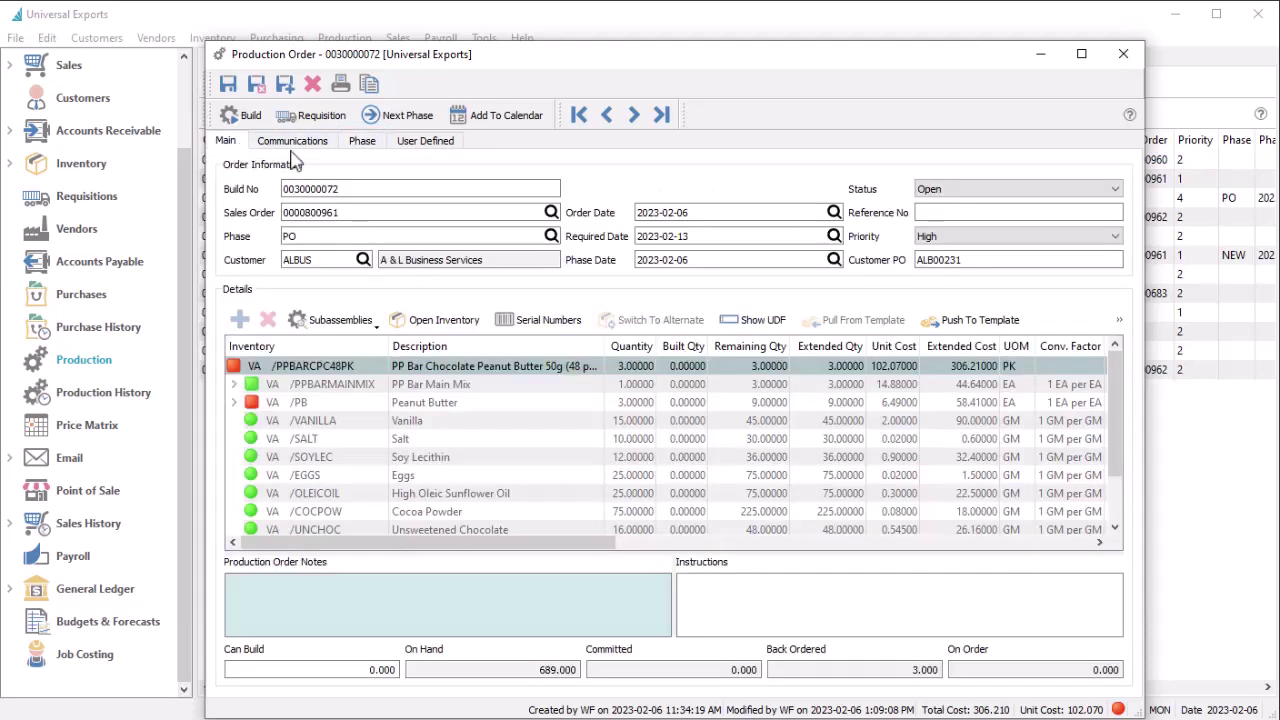
{"action": "left_click", "coordinate": [966, 240]}
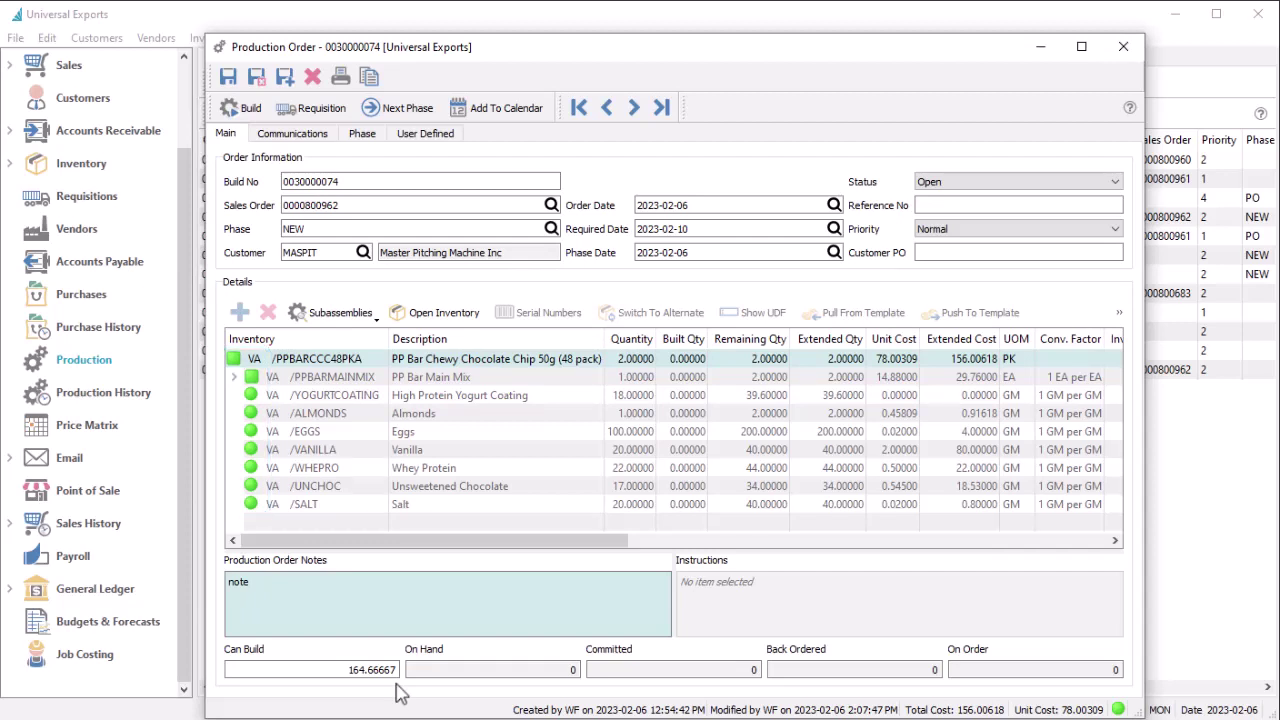
{"action": "left_click", "coordinate": [233, 359]}
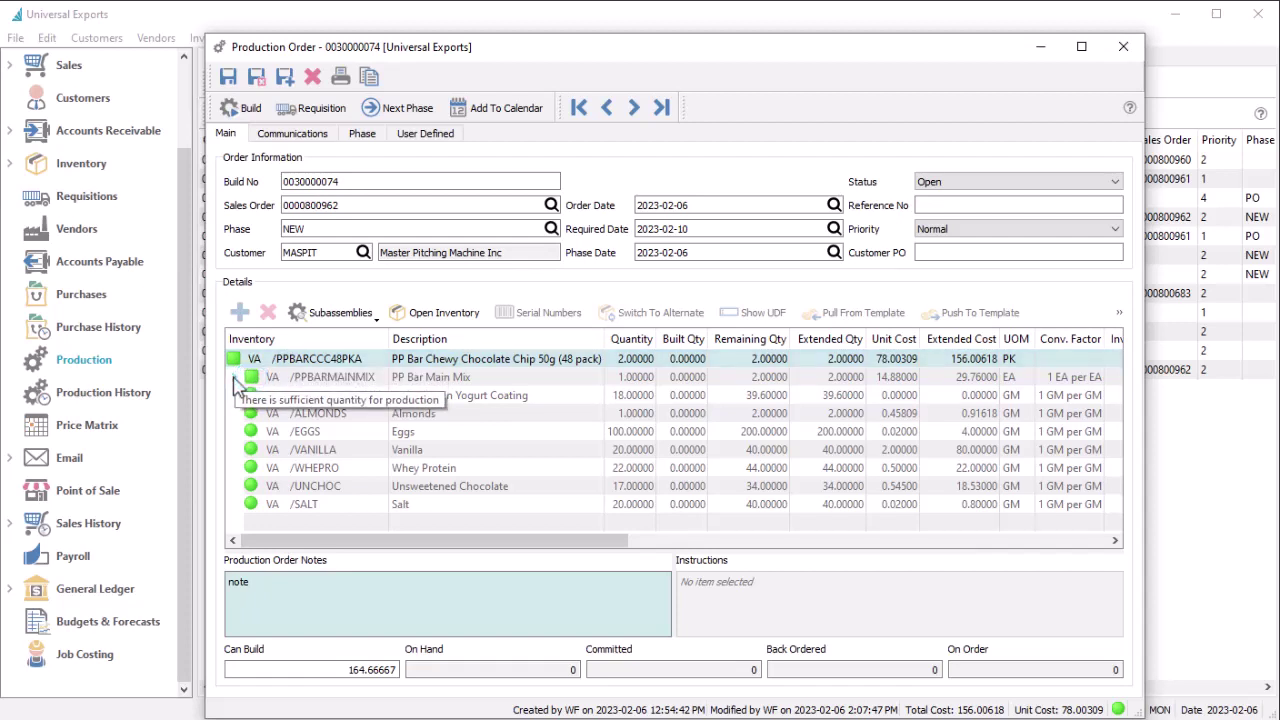
{"action": "left_click", "coordinate": [236, 377]}
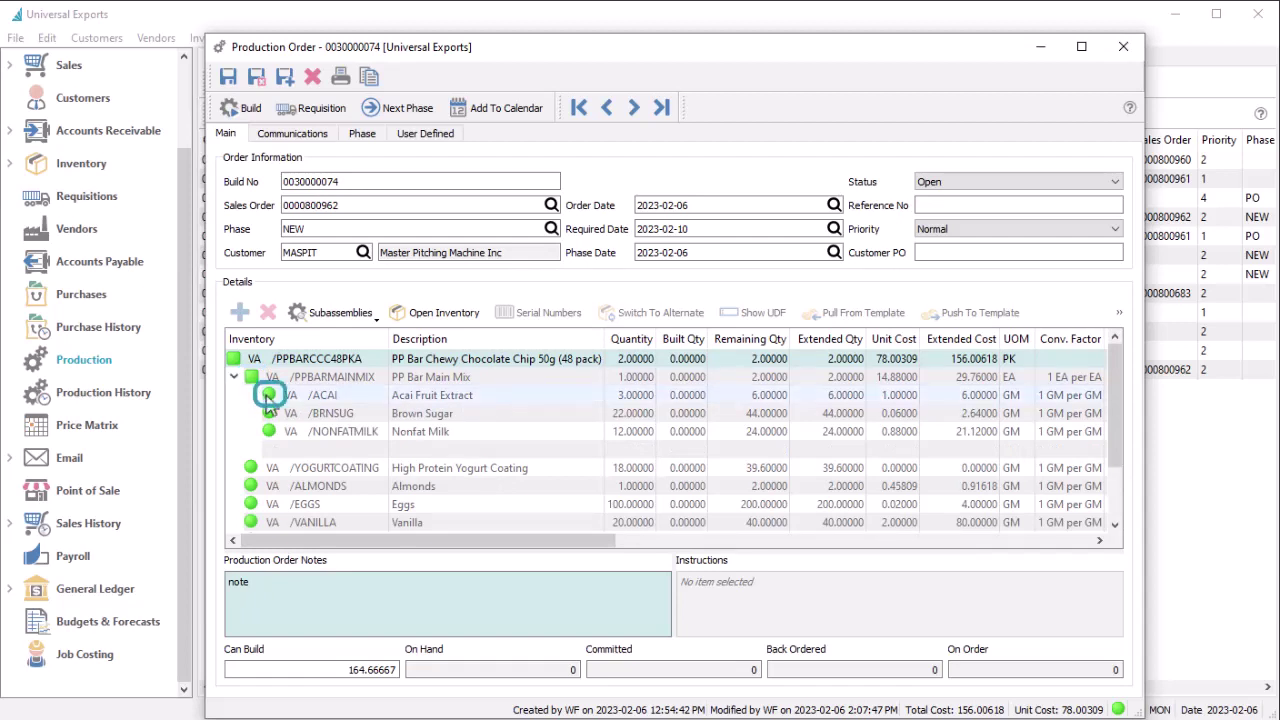
{"action": "mouse_move", "coordinate": [269, 403]}
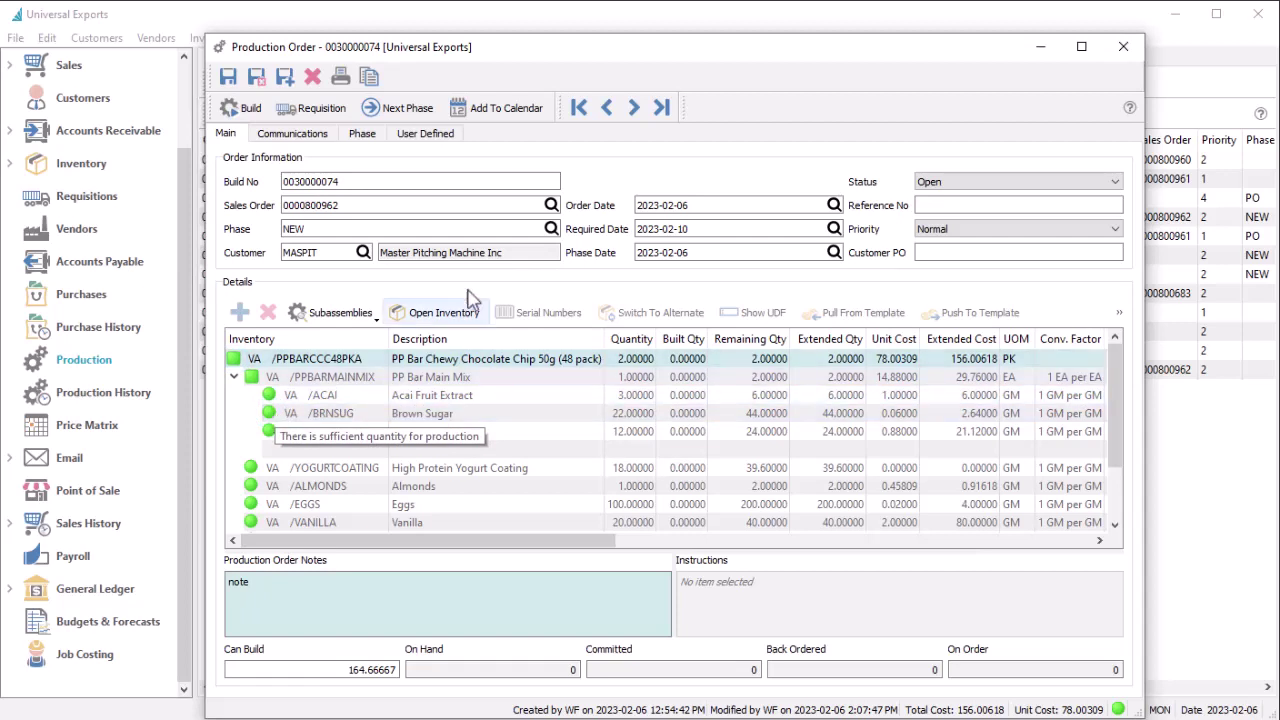
{"action": "left_click", "coordinate": [633, 108]}
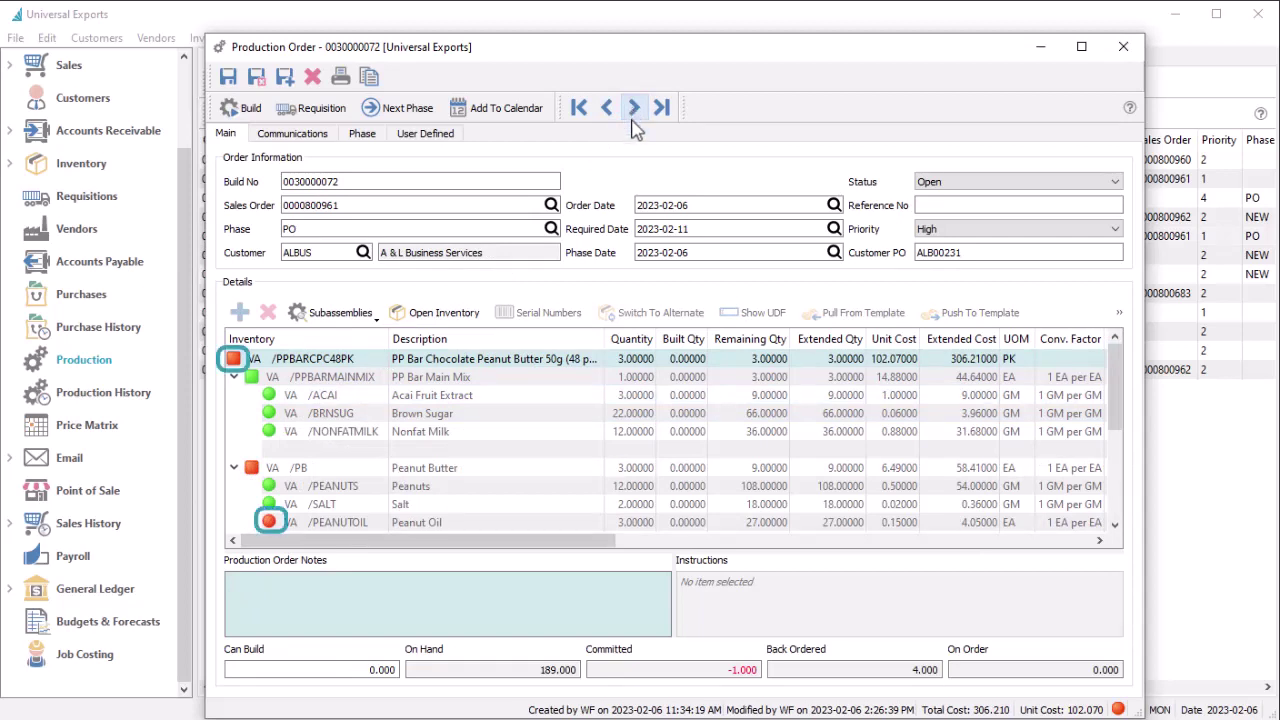
{"action": "left_click", "coordinate": [801, 523]}
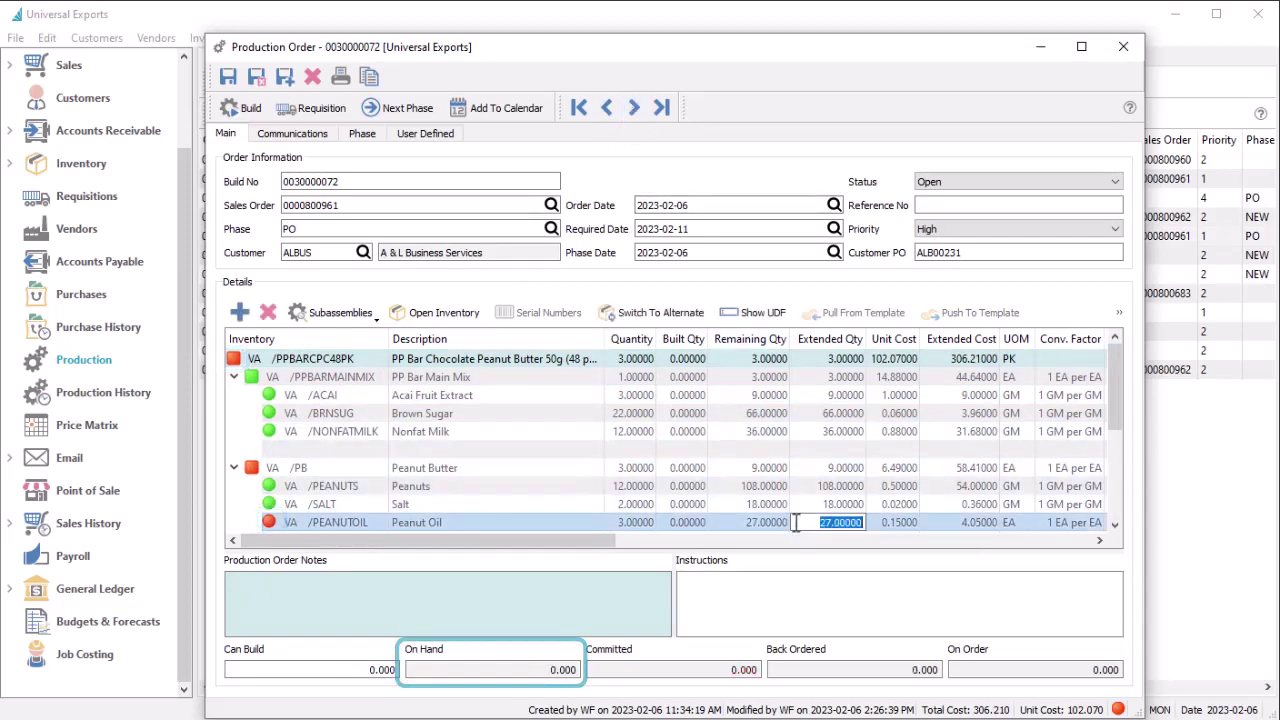
{"action": "left_click", "coordinate": [634, 110]}
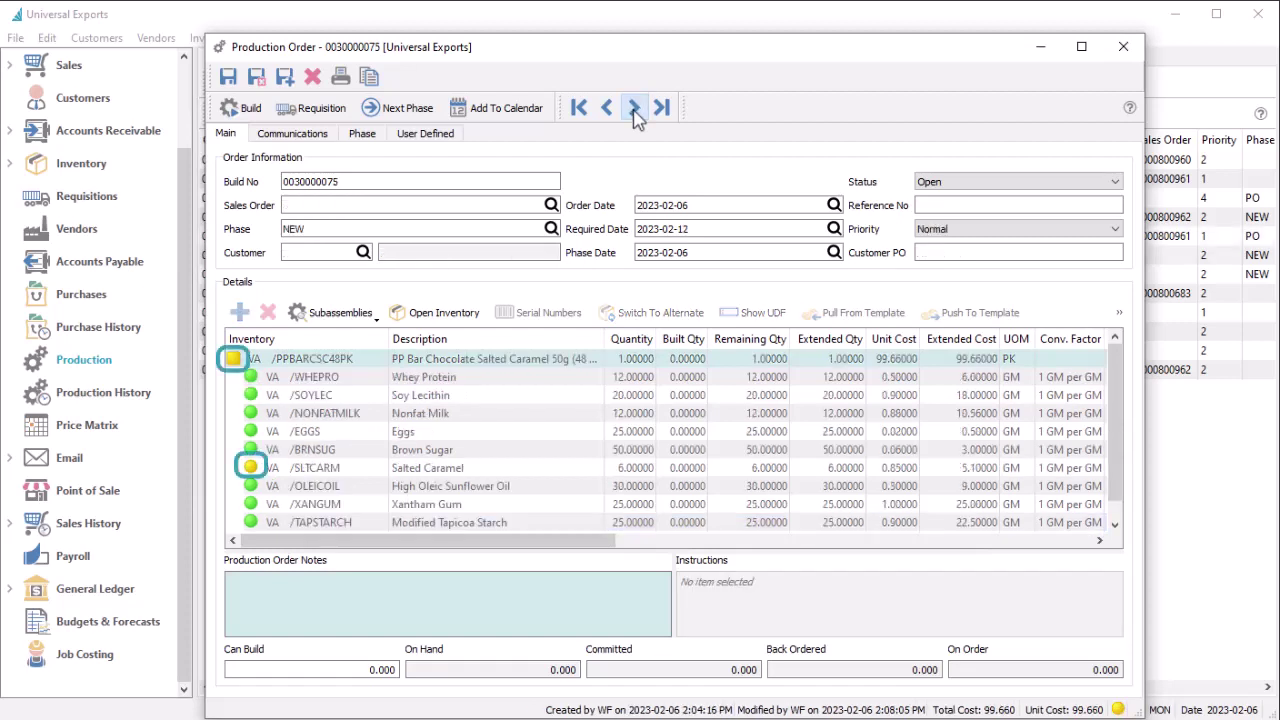
{"action": "left_click", "coordinate": [810, 472]}
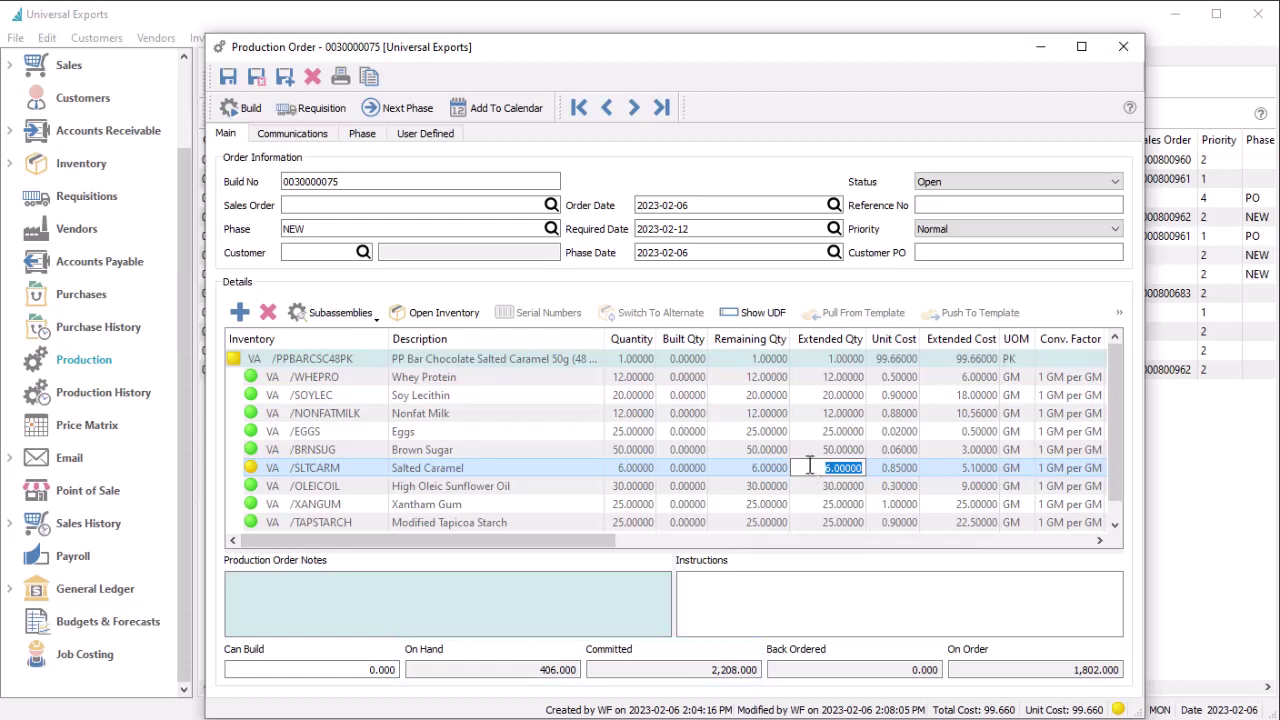
{"action": "mouse_move", "coordinate": [231, 367]}
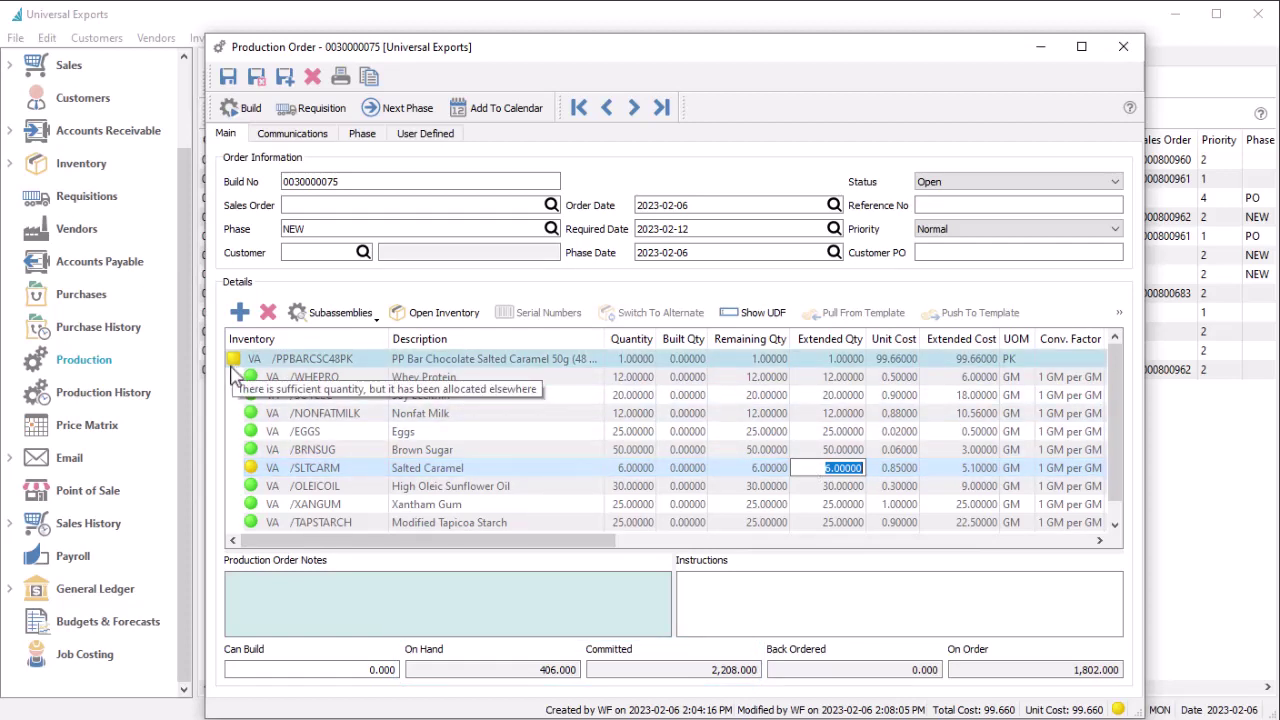
{"action": "left_click", "coordinate": [634, 107]}
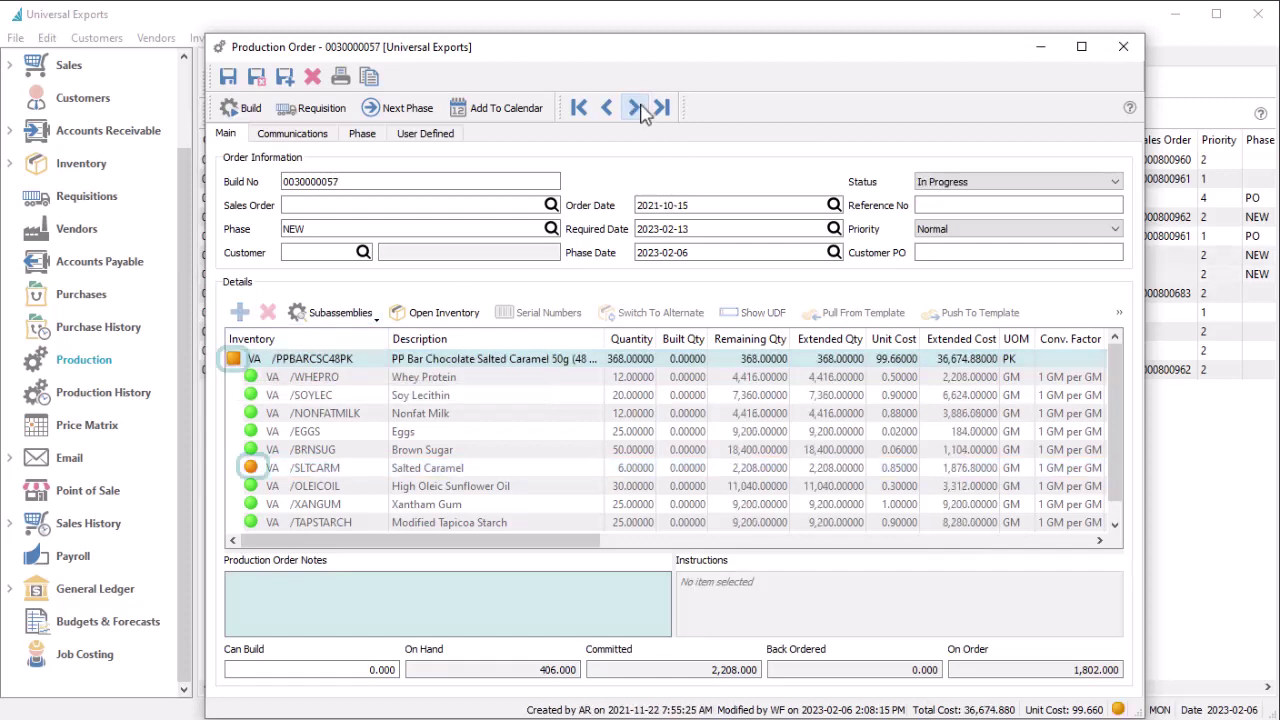
{"action": "left_click", "coordinate": [808, 474]}
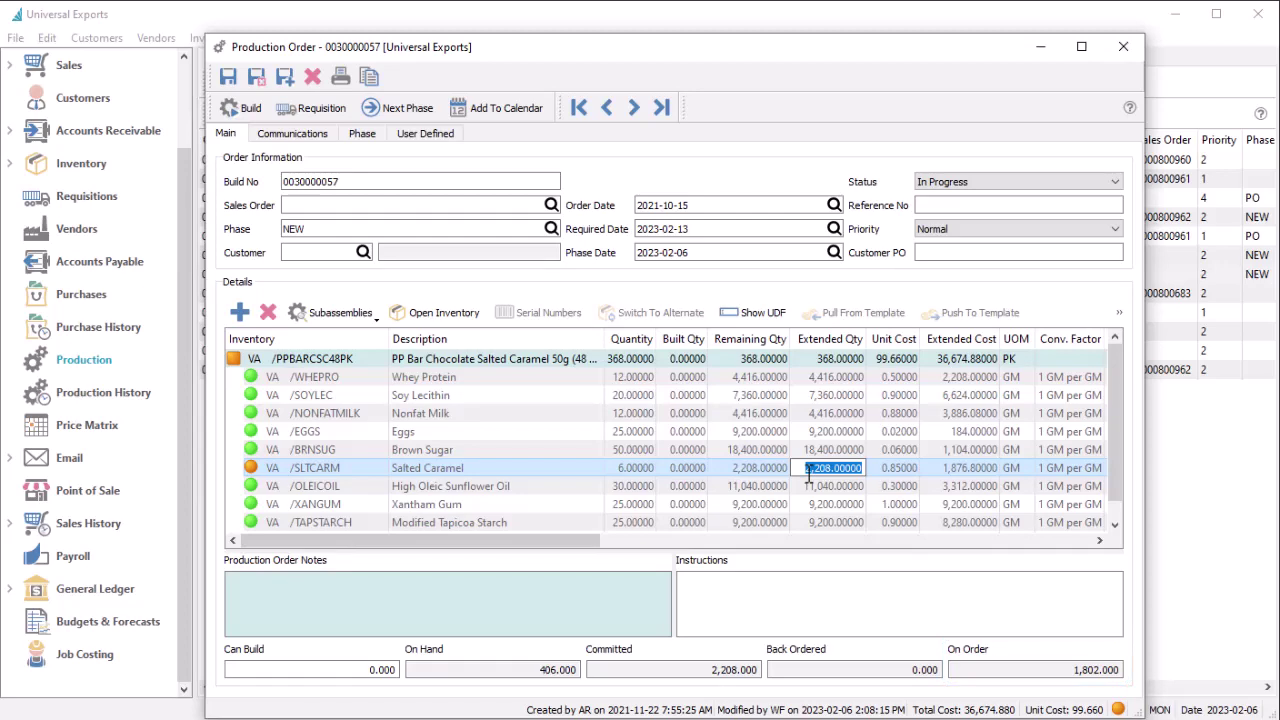
{"action": "left_click", "coordinate": [609, 109]}
{"action": "left_click", "coordinate": [609, 109]}
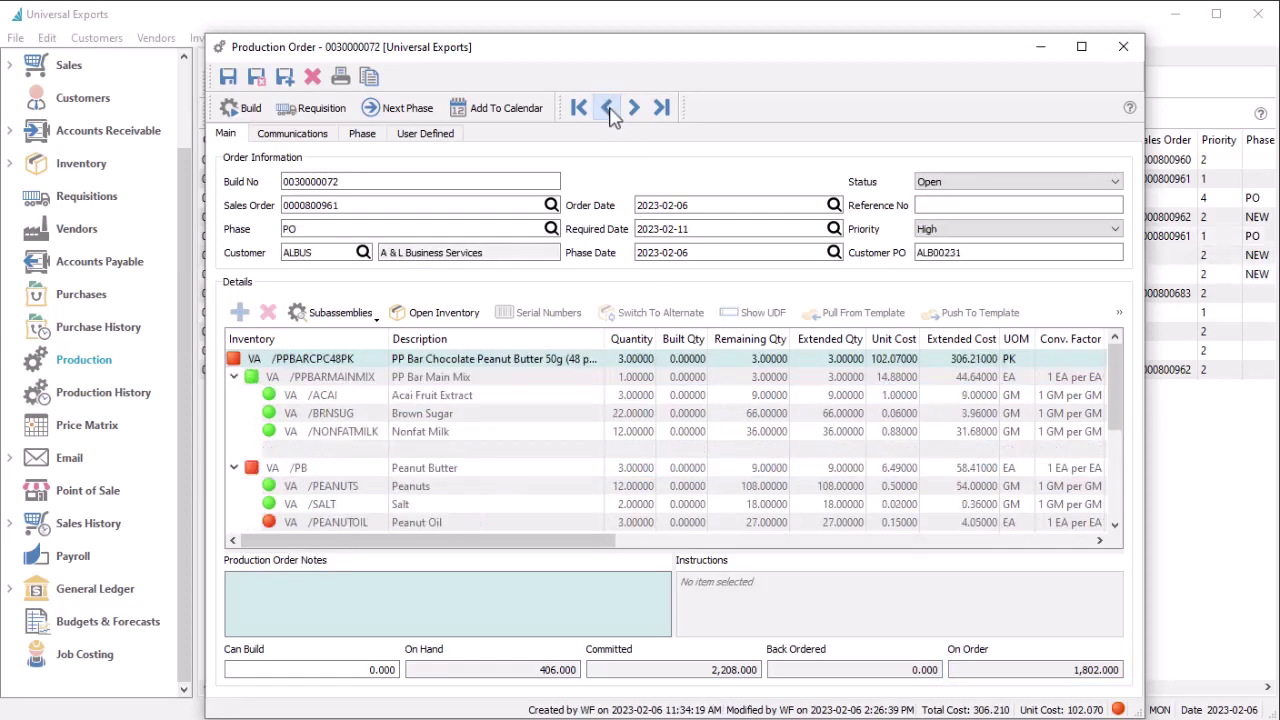
{"action": "left_click", "coordinate": [335, 116]}
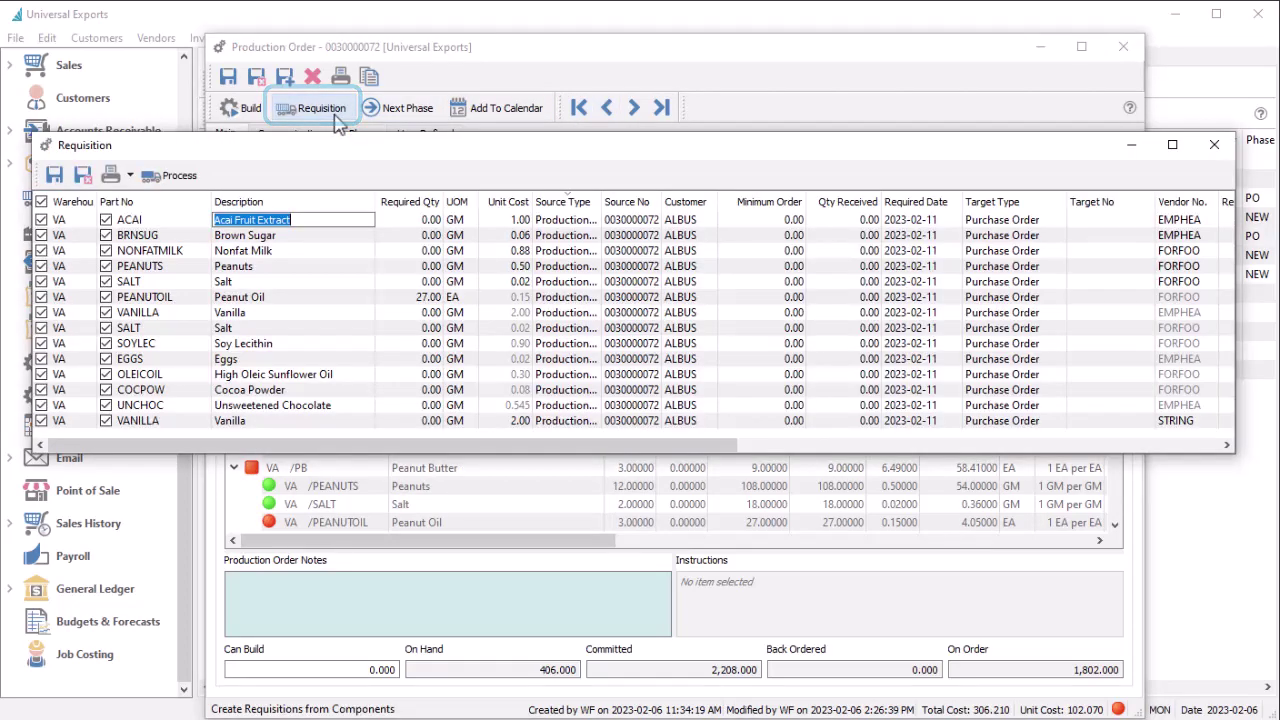
{"action": "left_click", "coordinate": [399, 300]}
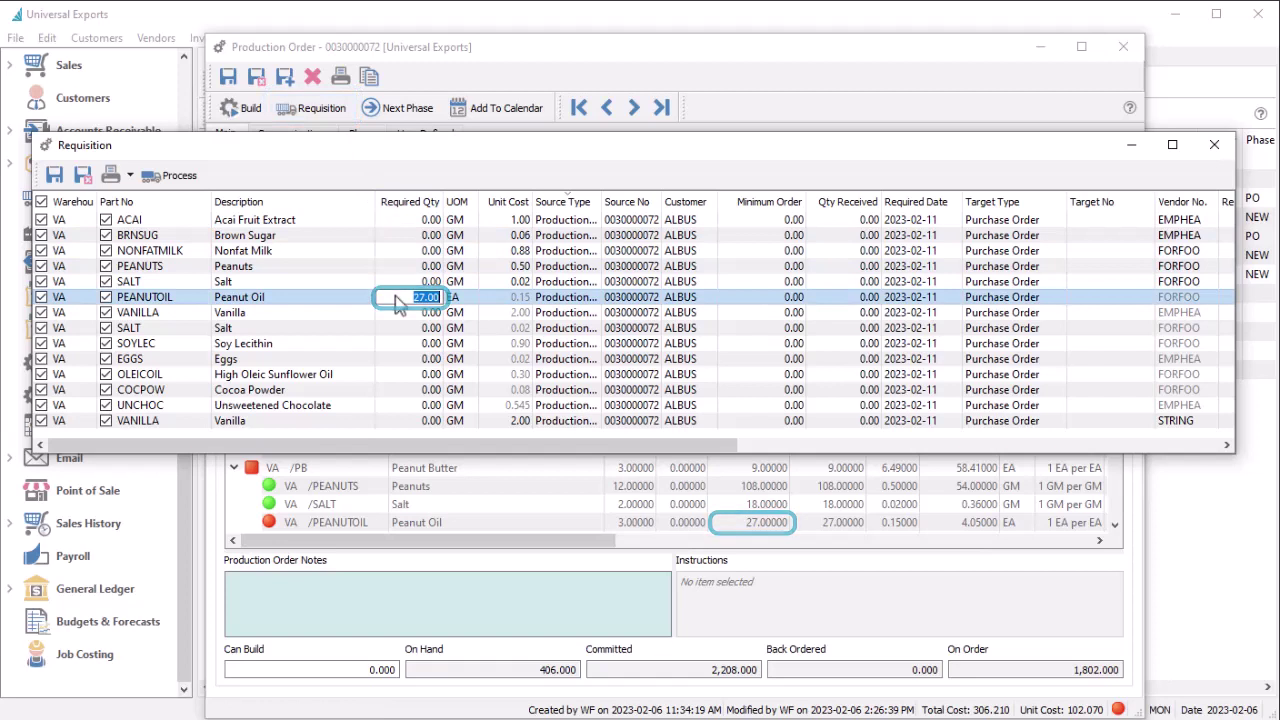
{"action": "left_click", "coordinate": [1163, 297]}
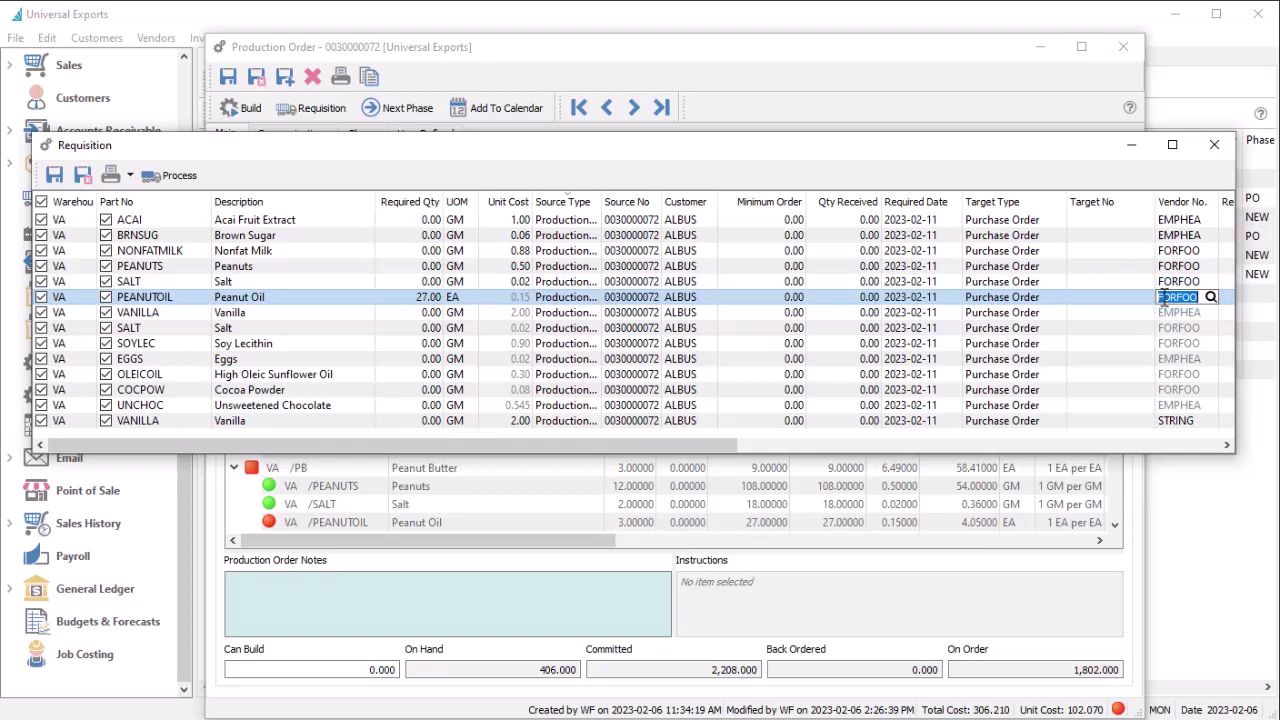
{"action": "key", "text": "Escape"}
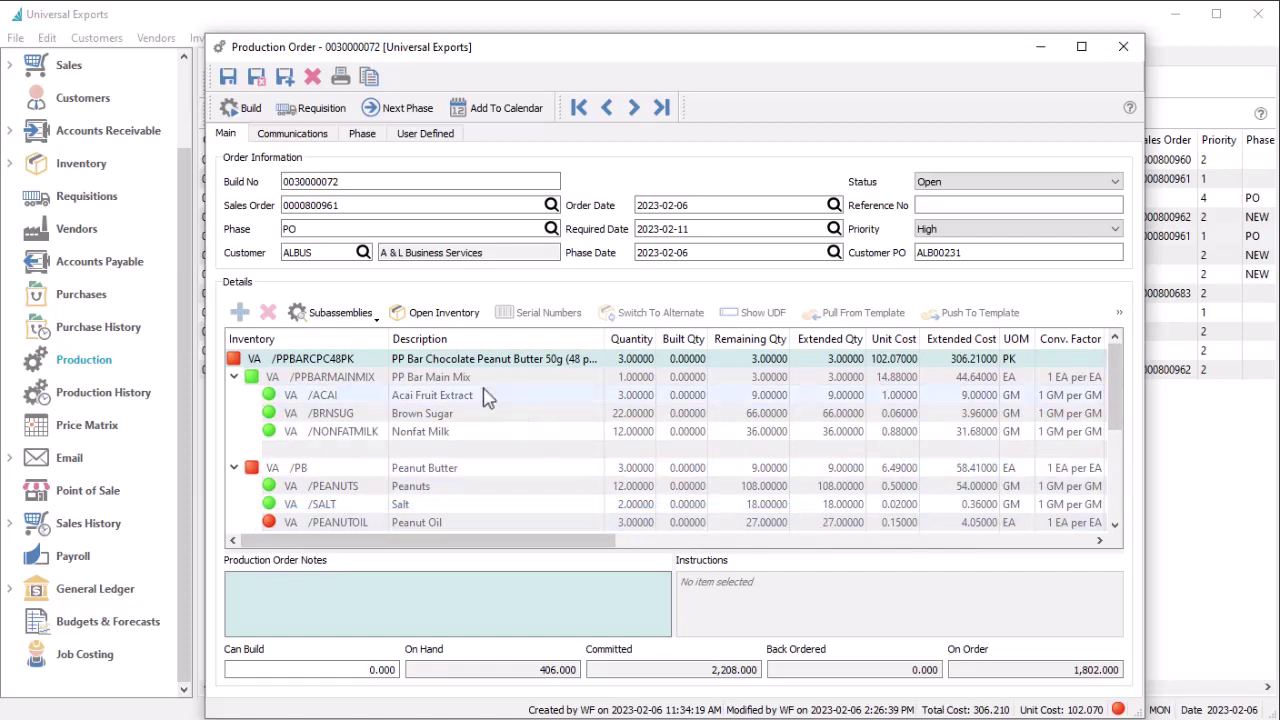
Collapse all subassemblies with Toggle All and review the Peanut Butter required quantity in the requisition.
{"action": "left_click", "coordinate": [340, 313]}
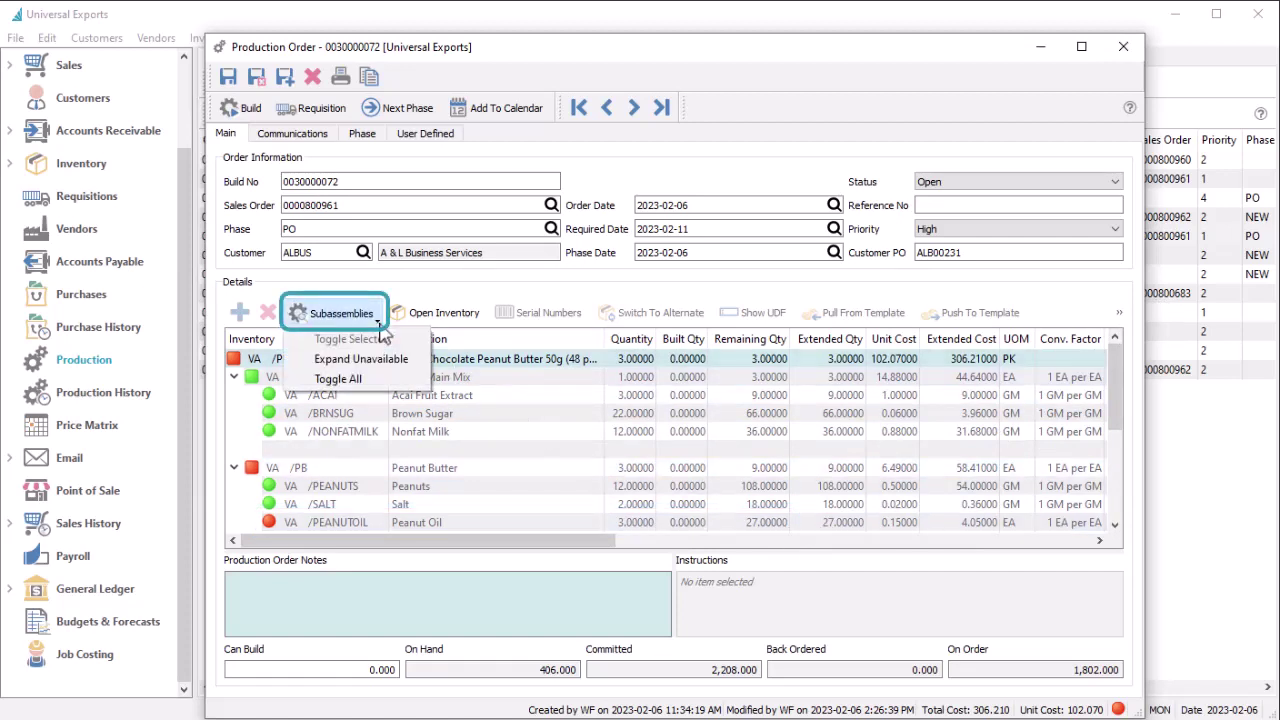
{"action": "left_click", "coordinate": [343, 379]}
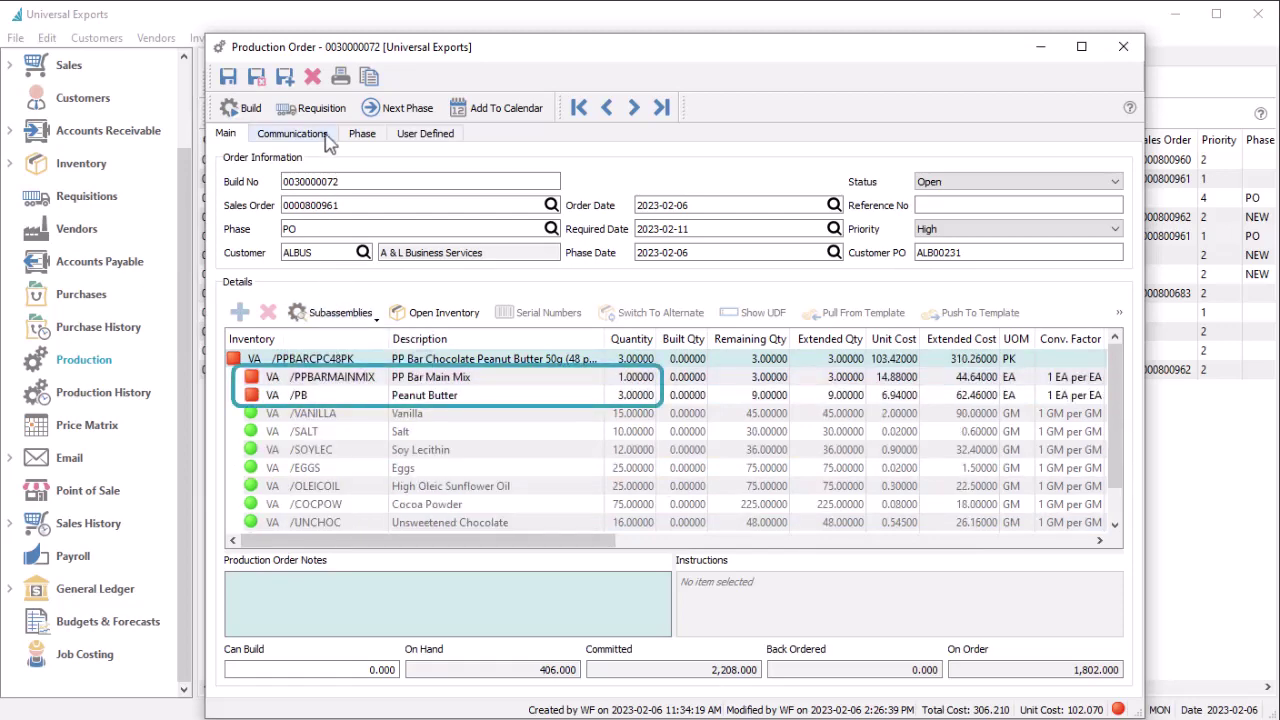
{"action": "left_click", "coordinate": [318, 108]}
{"action": "left_click", "coordinate": [389, 237]}
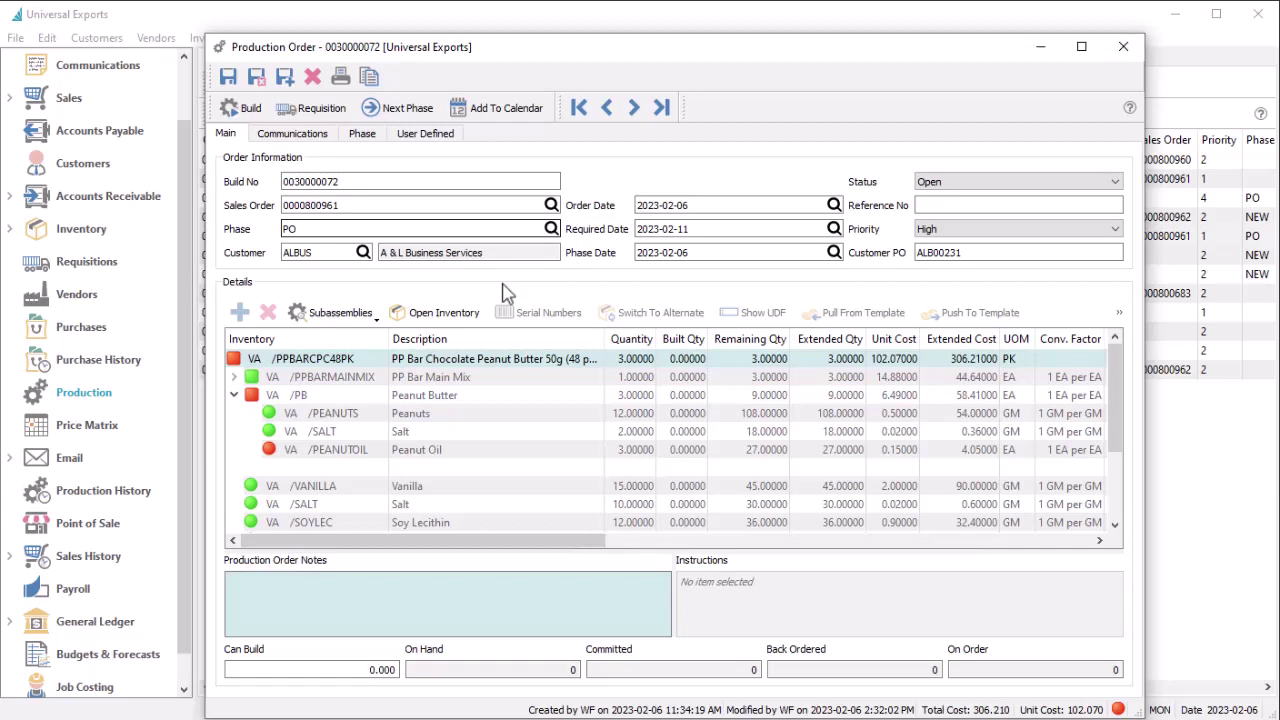
Replace Peanut Oil with alternate High Oleic Sunflower Oil at quantity 3, extended to 27.
{"action": "left_click", "coordinate": [612, 450]}
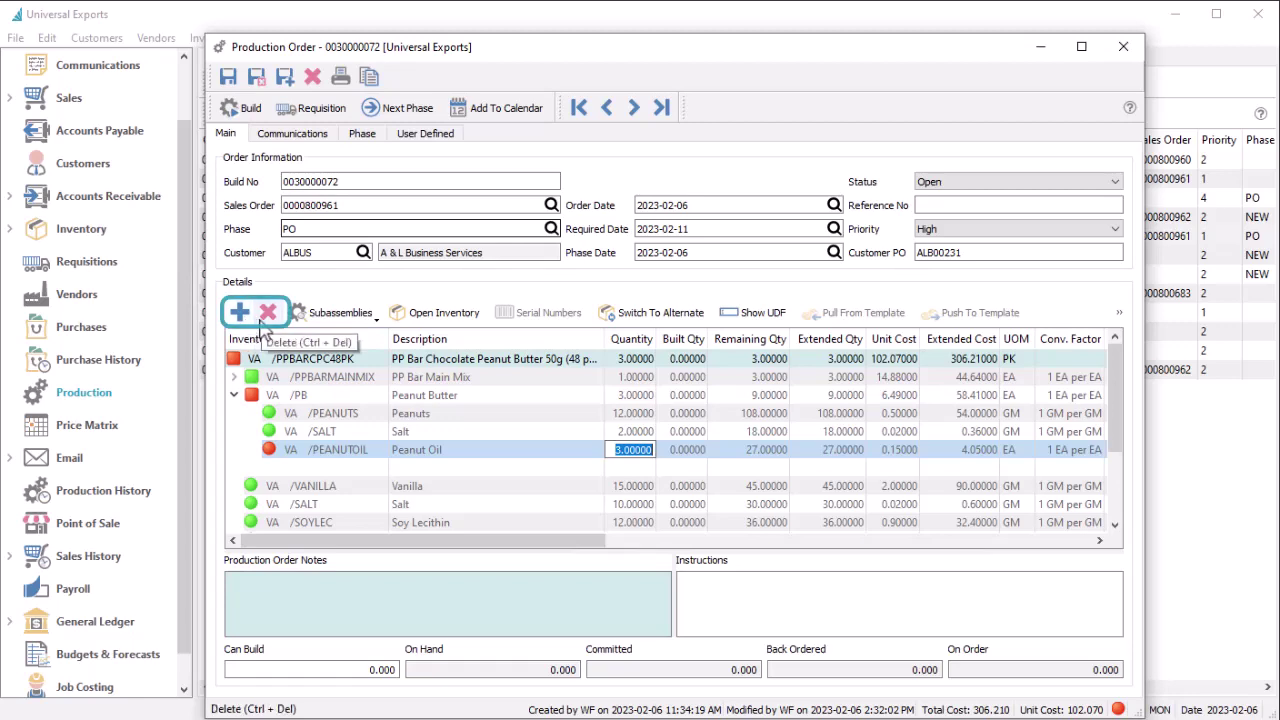
{"action": "double_click", "coordinate": [338, 449]}
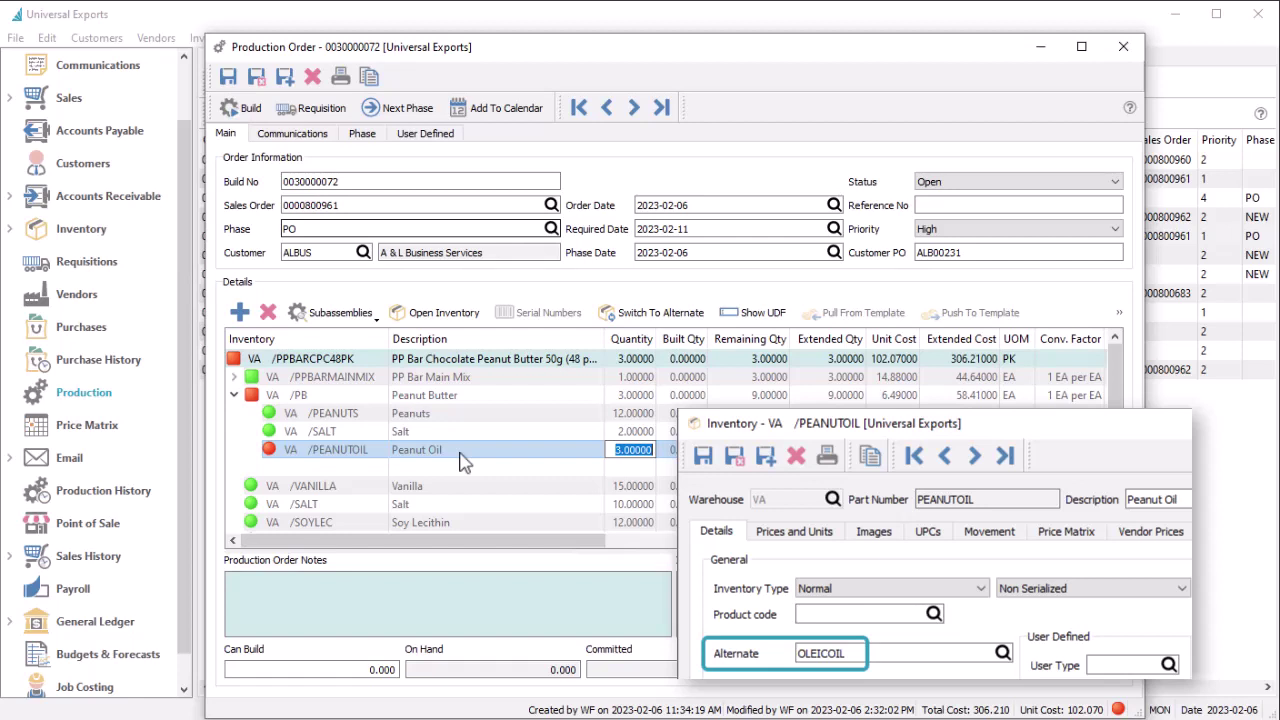
{"action": "left_click", "coordinate": [632, 320]}
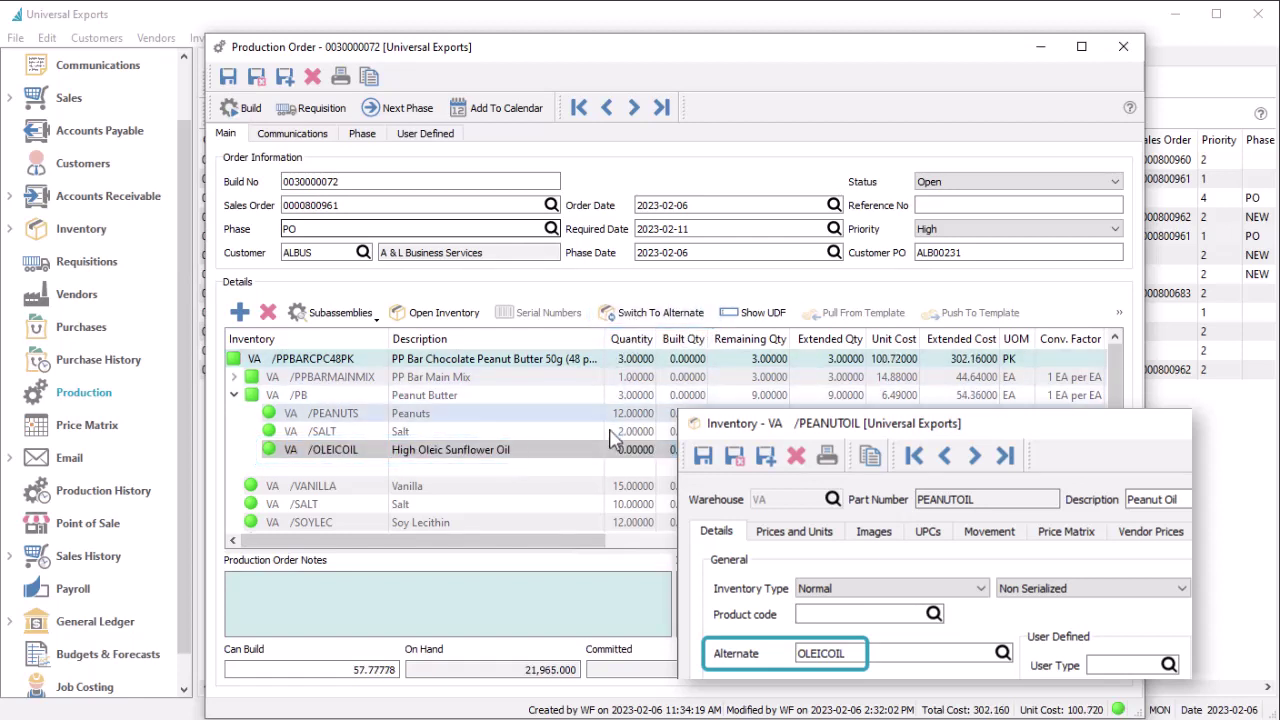
{"action": "type", "text": "3"}
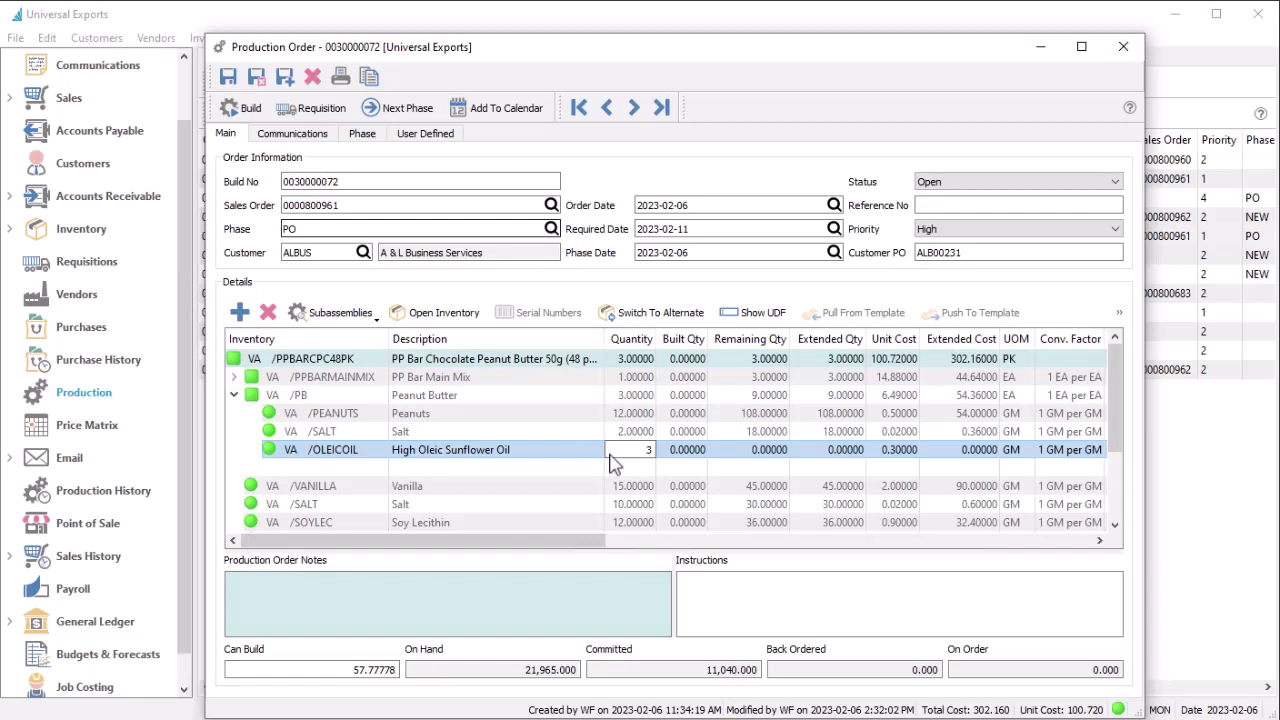
{"action": "left_click", "coordinate": [378, 456]}
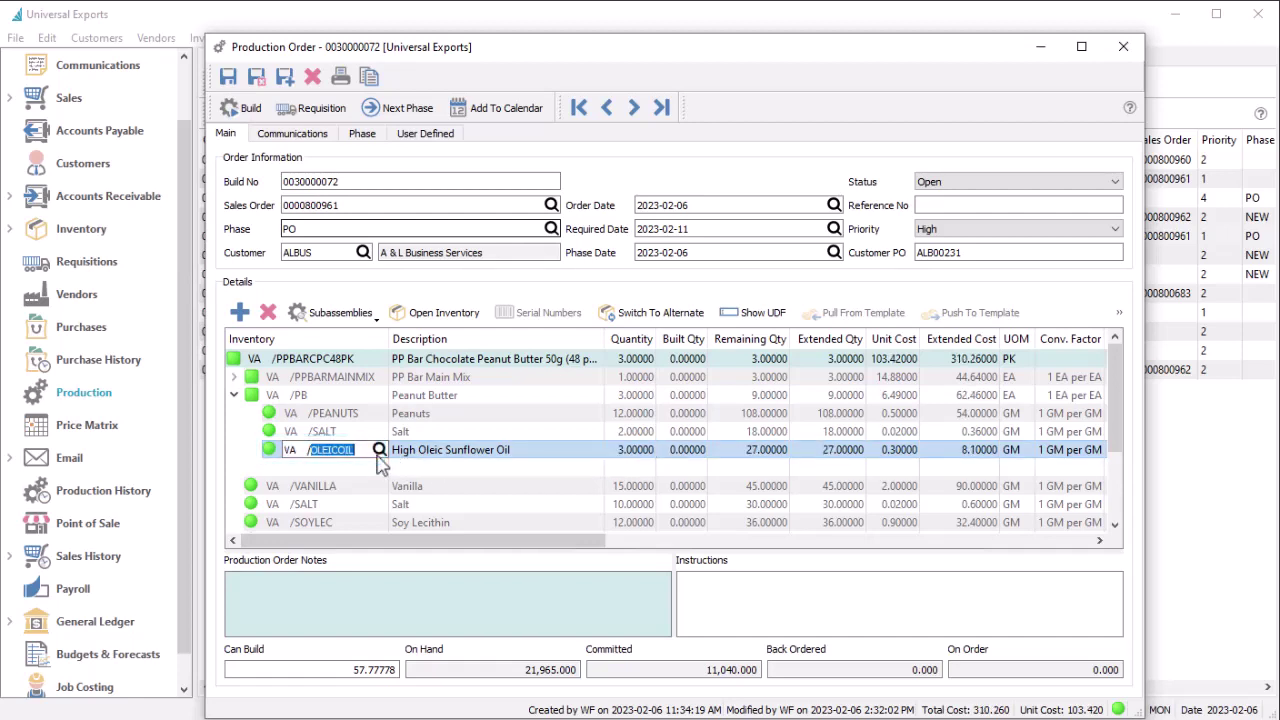
{"action": "key", "text": "Escape"}
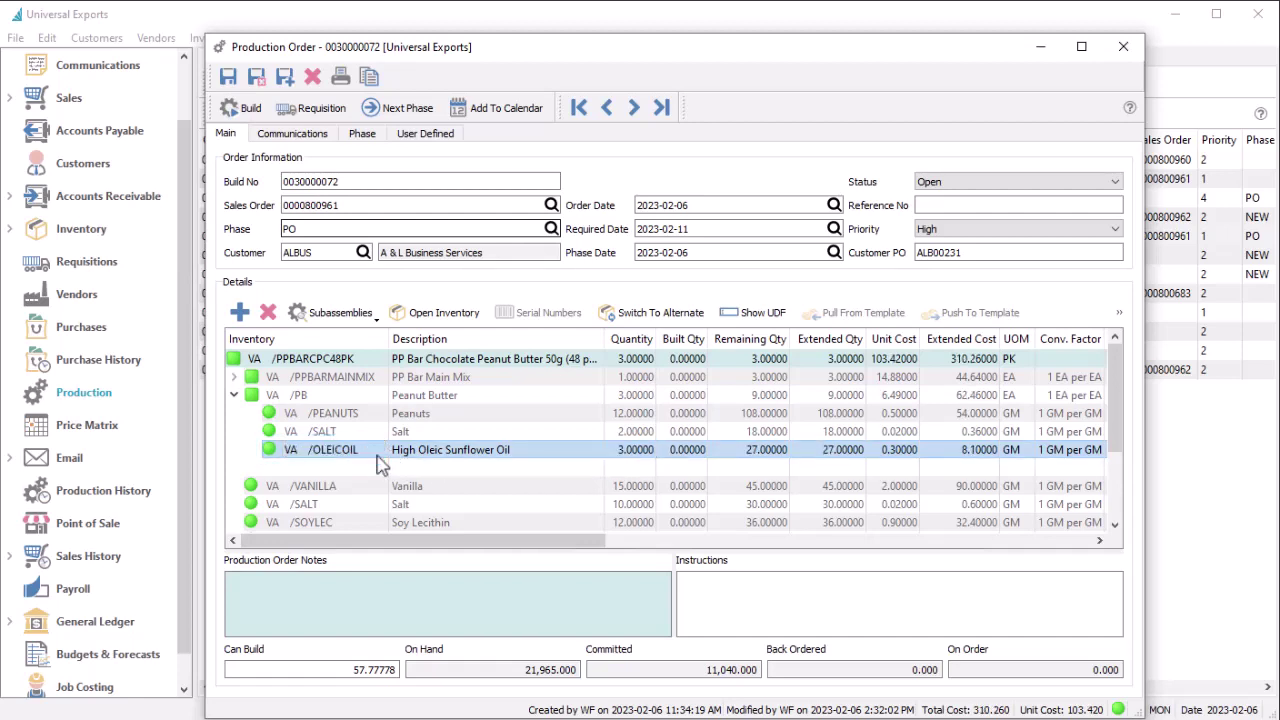
{"action": "left_click", "coordinate": [799, 455]}
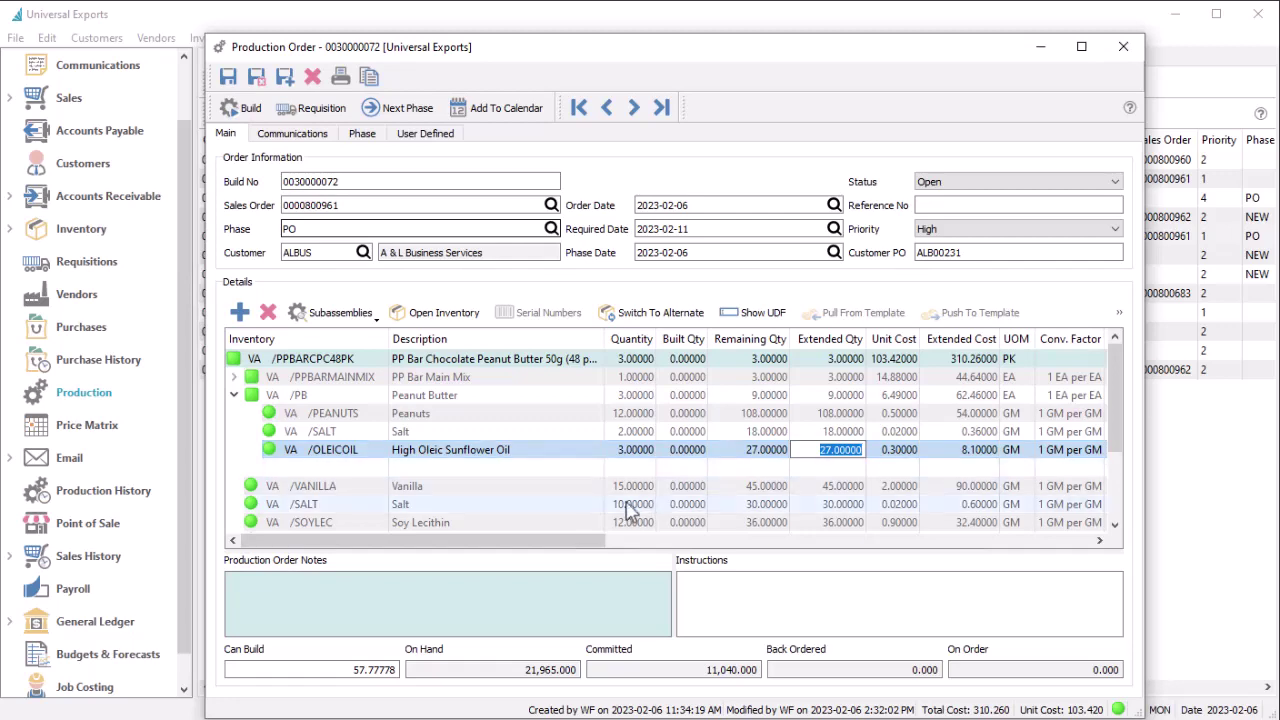
Enter 5 as the OLEICOIL line's expected scrap, bringing its quantity to 32.00.
{"action": "left_click_drag", "start_coordinate": [586, 543], "coordinate": [750, 562]}
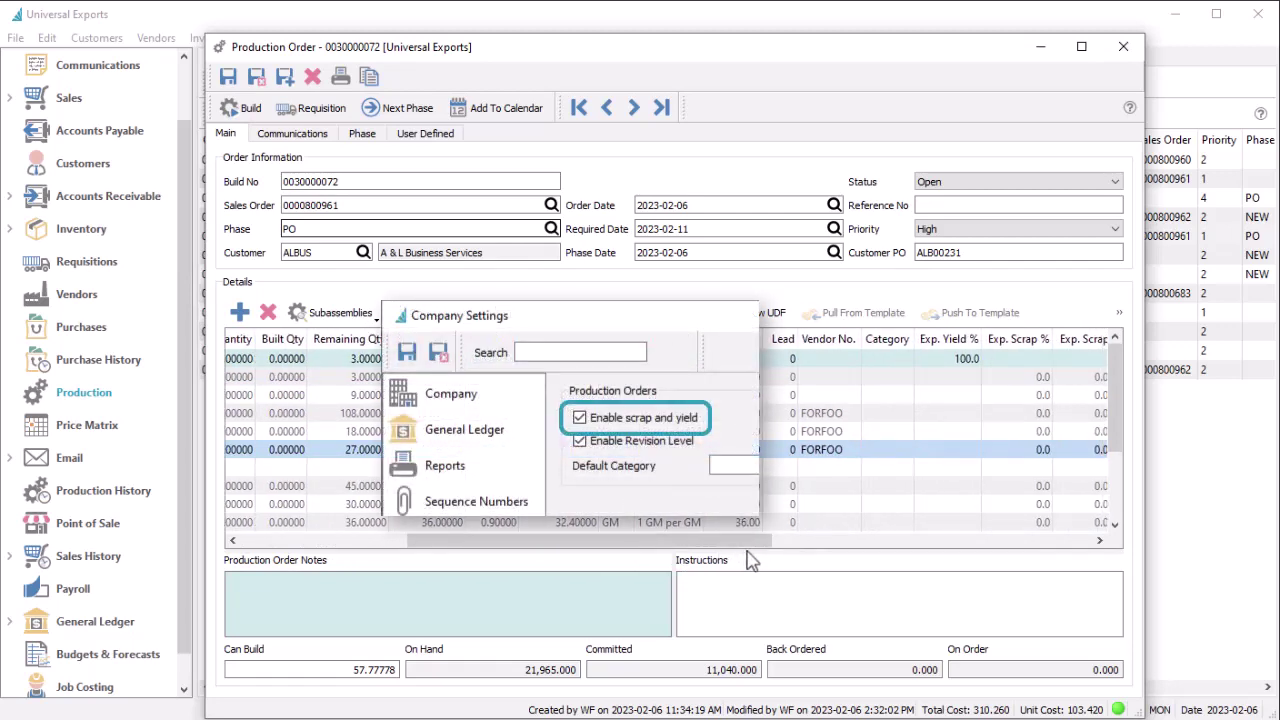
{"action": "left_click", "coordinate": [1084, 451]}
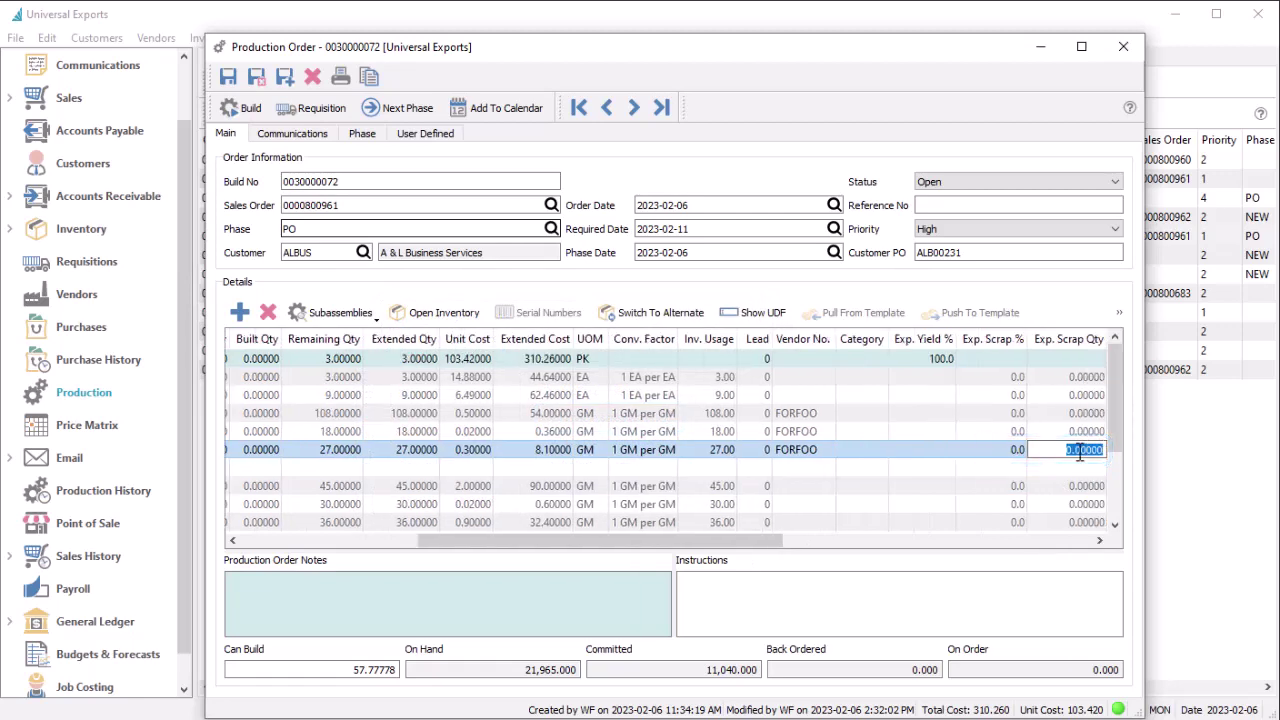
{"action": "type", "text": "5"}
{"action": "key", "text": "Tab"}
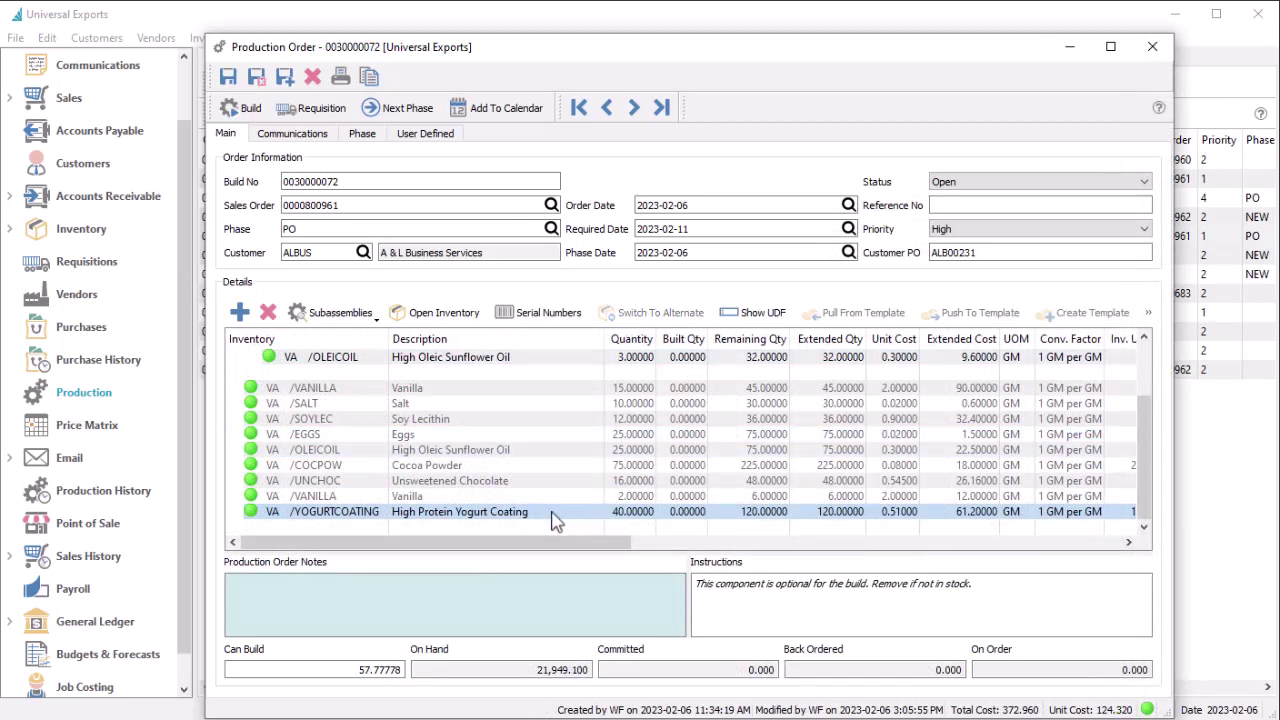
Split the YOGURTCOATING line's 120 GM between lot 77229911 (100.00) and lot 99338822 (20.00).
{"action": "left_click", "coordinate": [540, 313]}
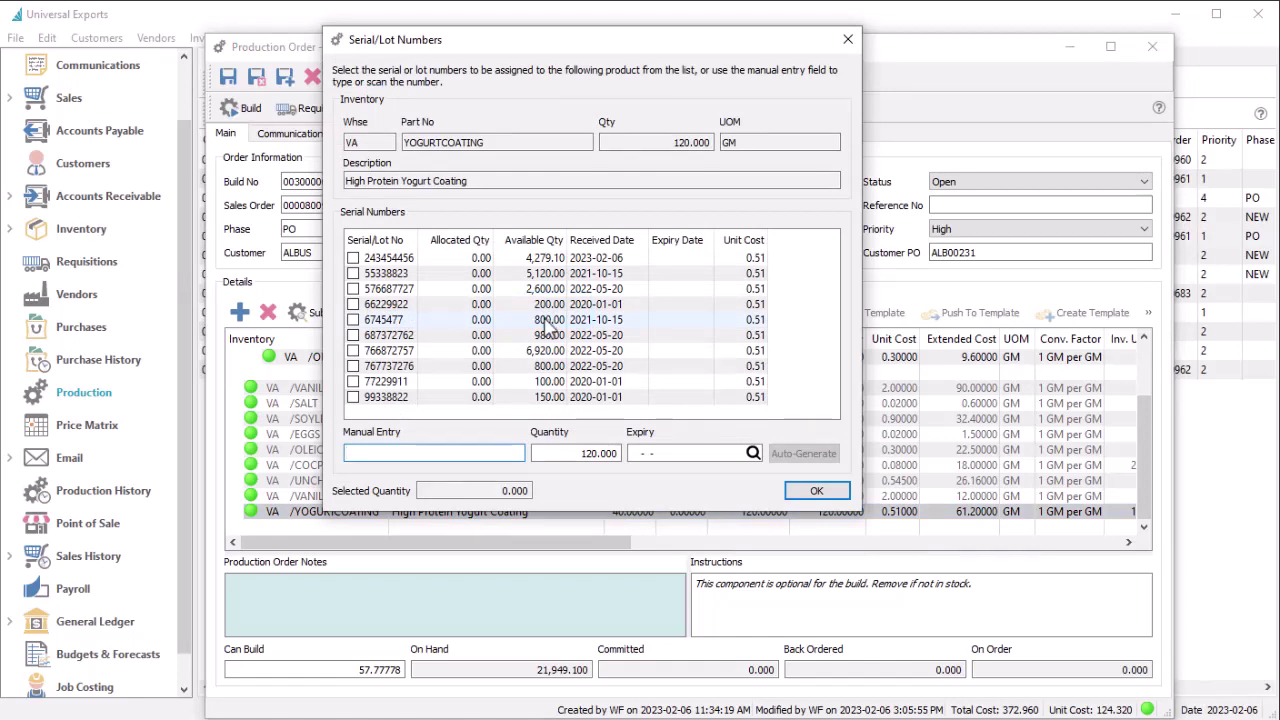
{"action": "left_click", "coordinate": [353, 381]}
{"action": "left_click", "coordinate": [353, 398]}
{"action": "left_click", "coordinate": [436, 400]}
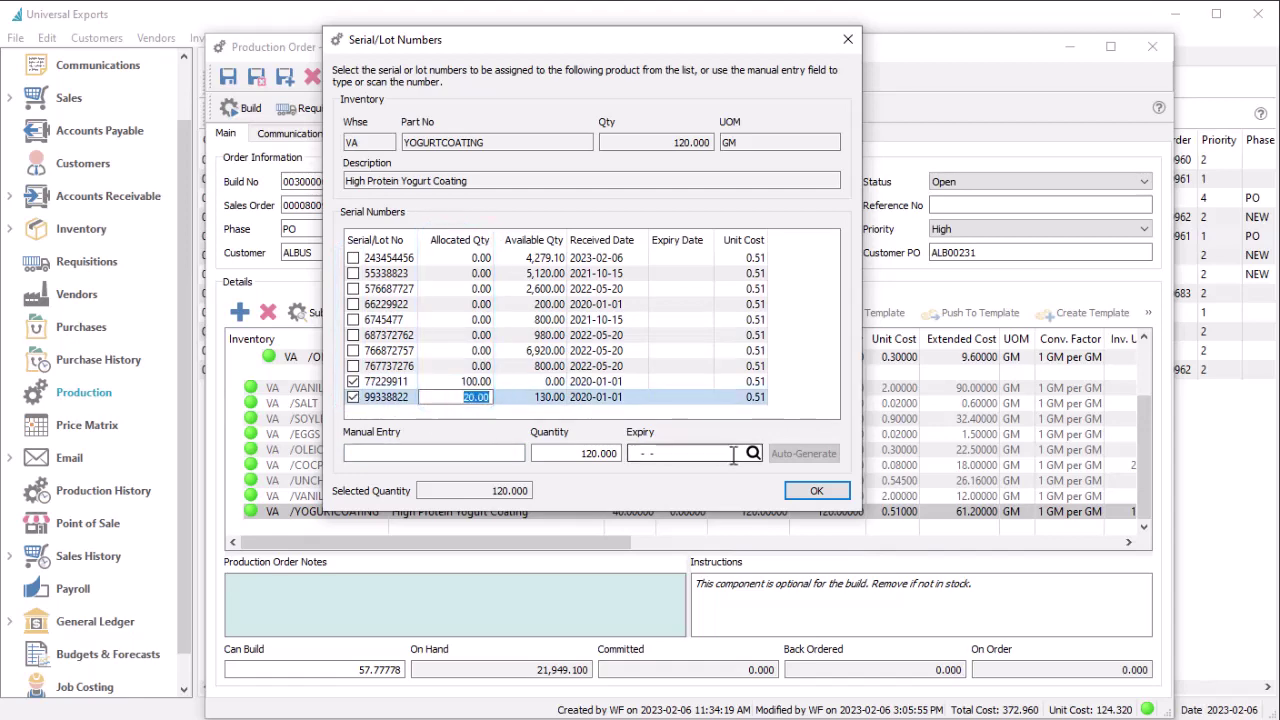
{"action": "left_click", "coordinate": [810, 491]}
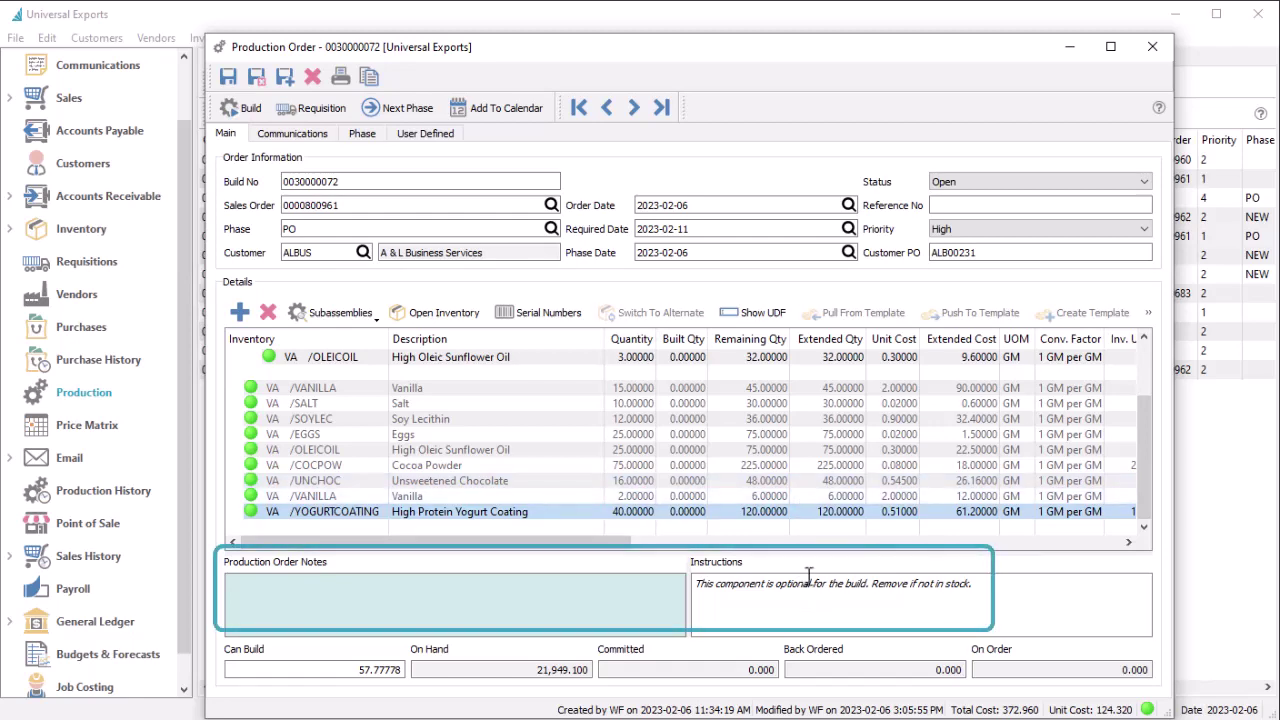
{"action": "scroll", "coordinate": [830, 440], "scroll_direction": "up", "scroll_amount": 2}
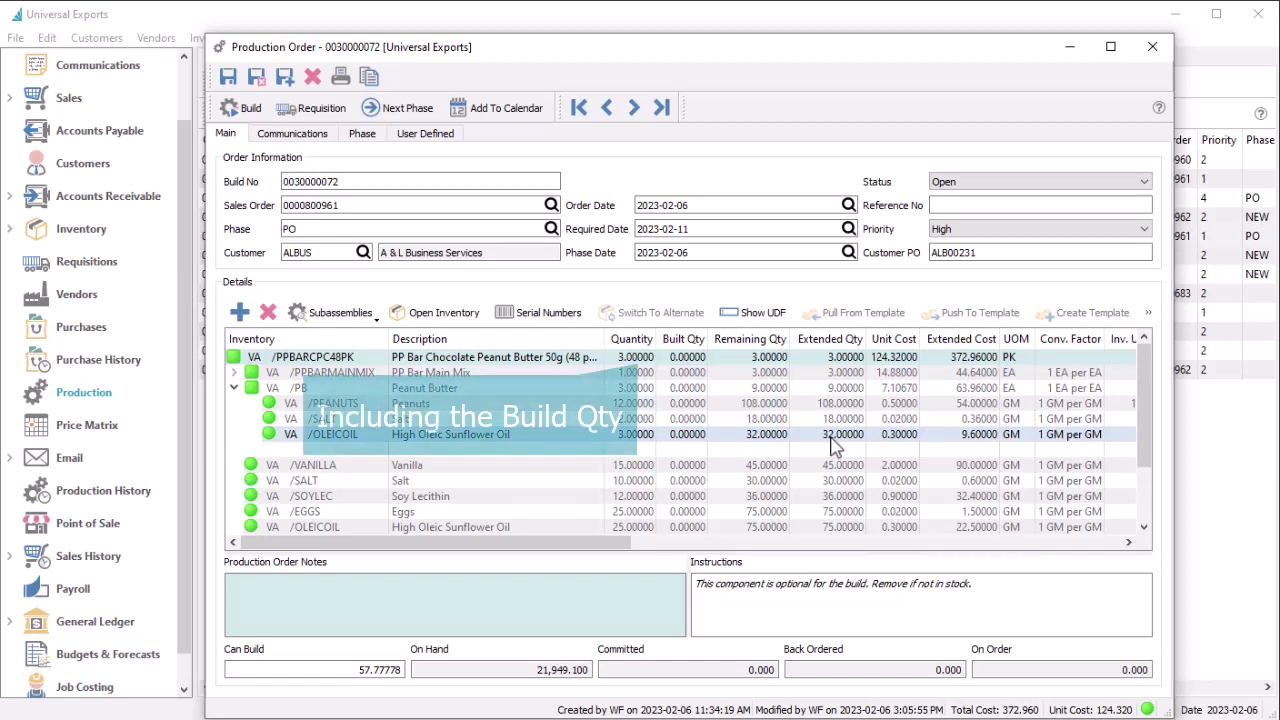
{"action": "left_click", "coordinate": [980, 360]}
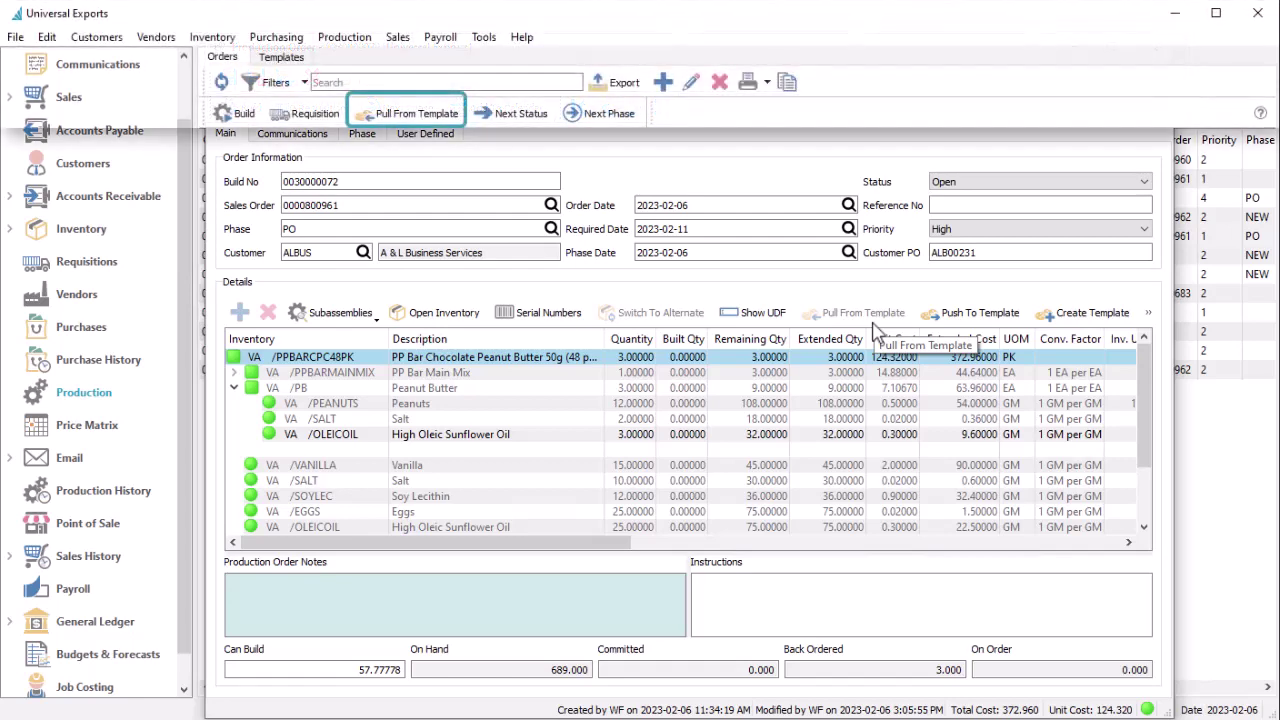
{"action": "left_click_drag", "start_coordinate": [631, 541], "coordinate": [1113, 548]}
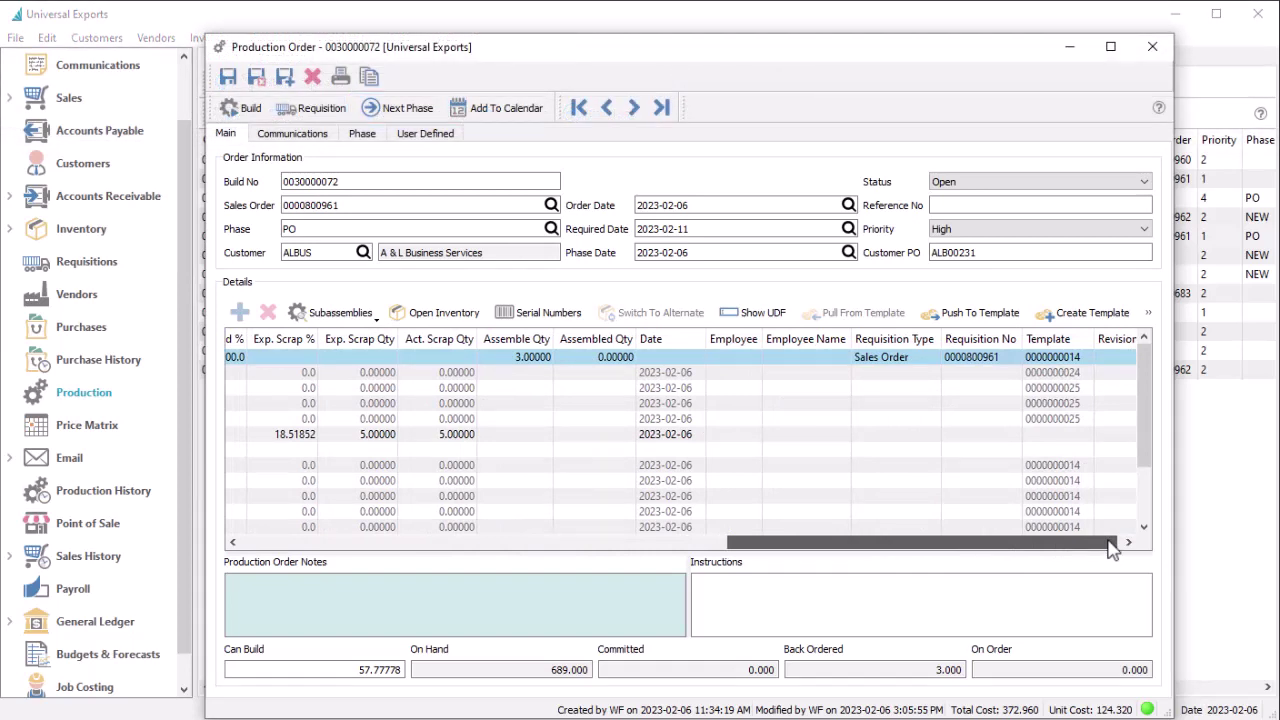
{"action": "left_click", "coordinate": [1086, 361]}
{"action": "left_click", "coordinate": [1086, 358]}
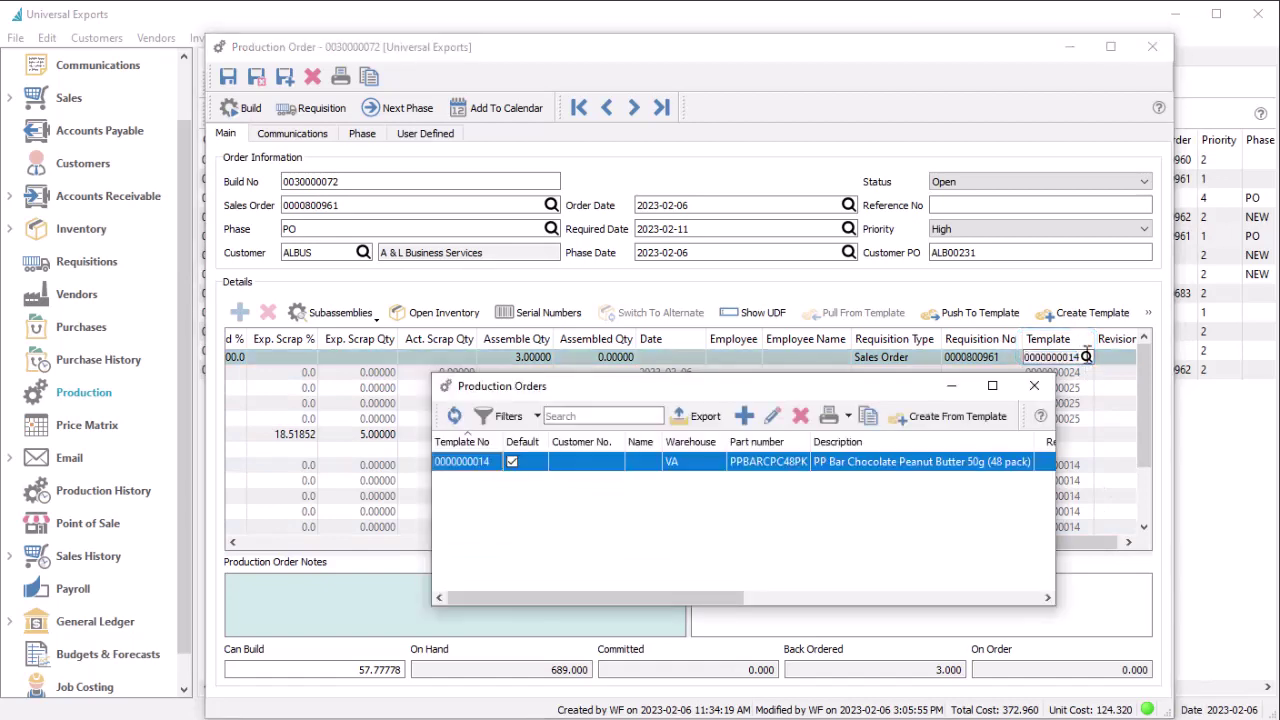
{"action": "key", "text": "Escape"}
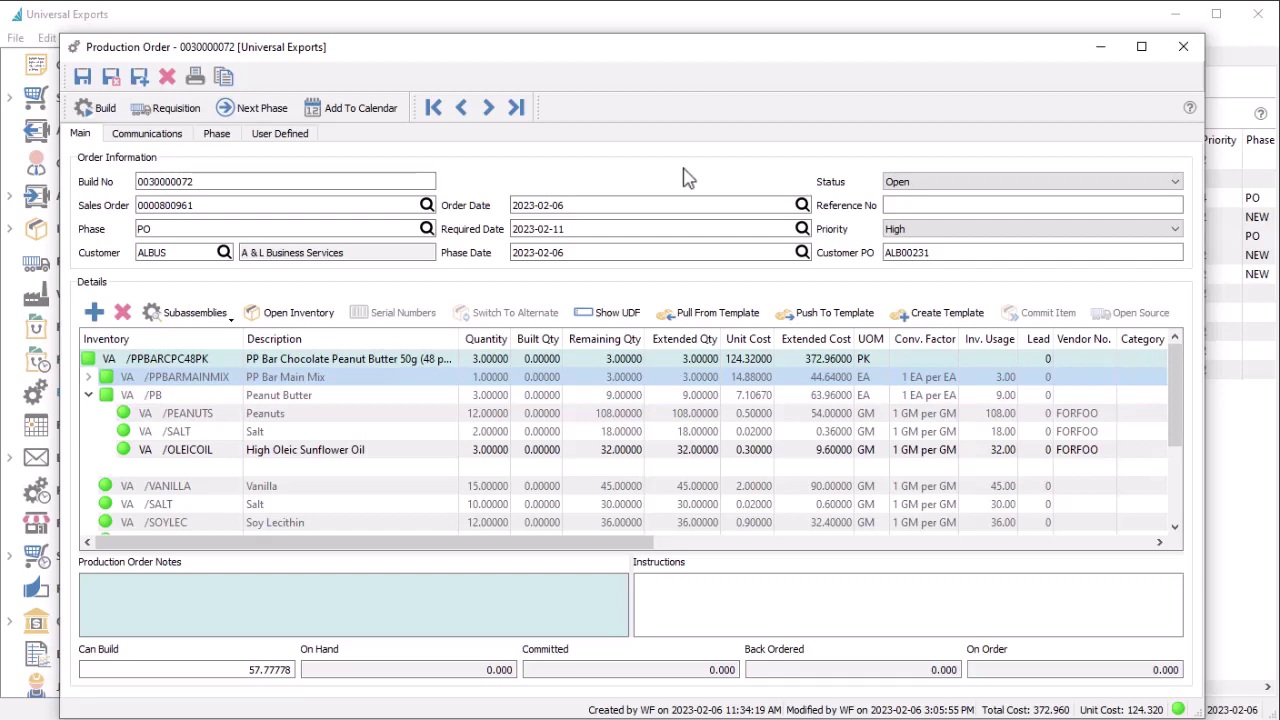
{"action": "left_click", "coordinate": [921, 184]}
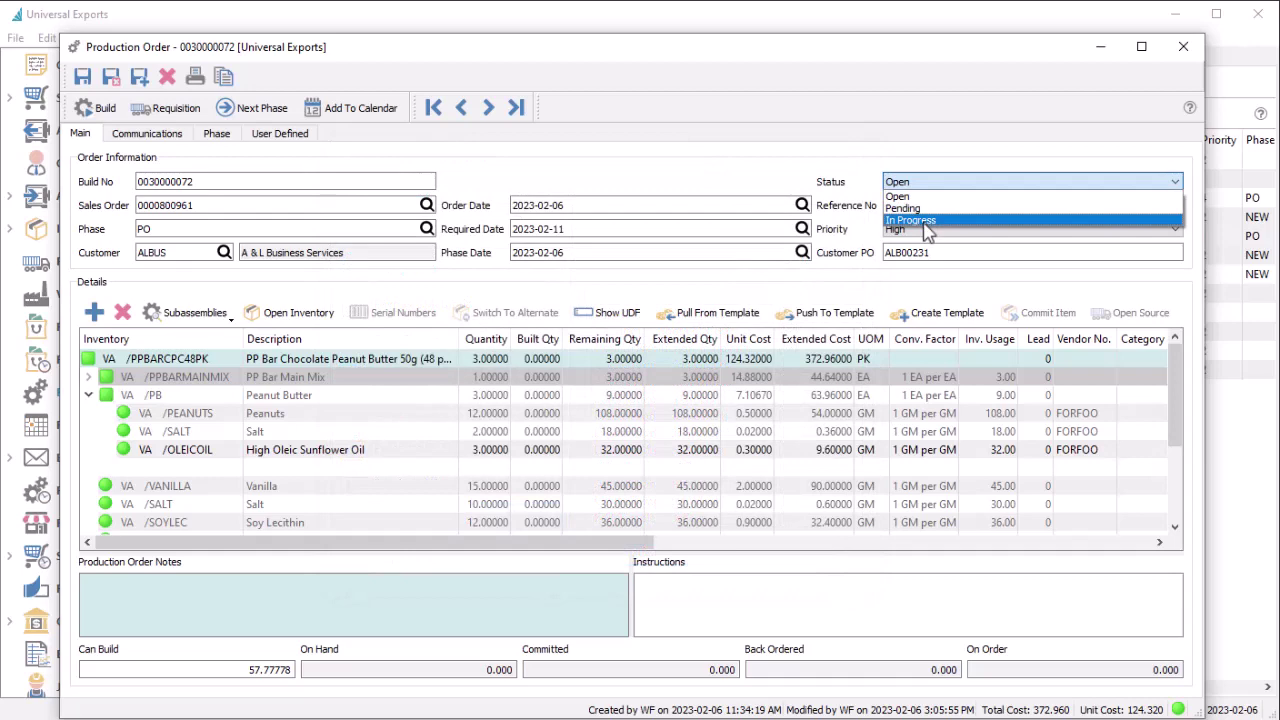
{"action": "left_click", "coordinate": [925, 221]}
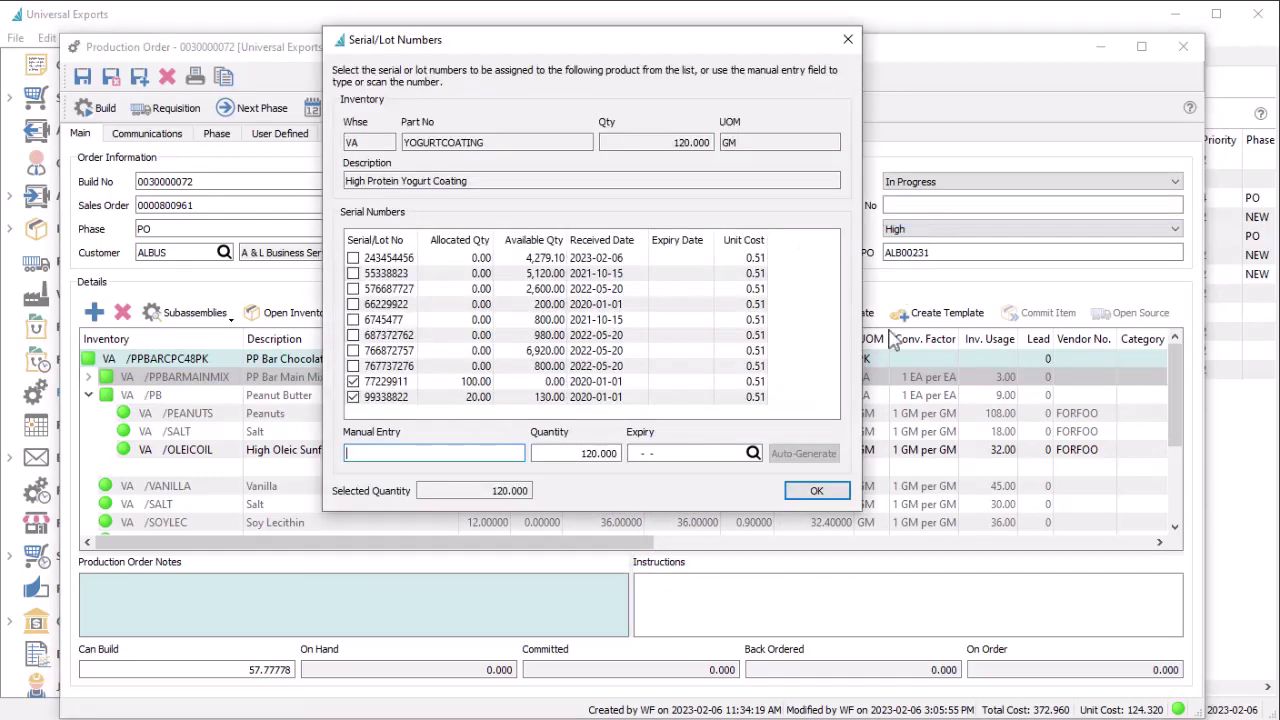
{"action": "left_click", "coordinate": [822, 491]}
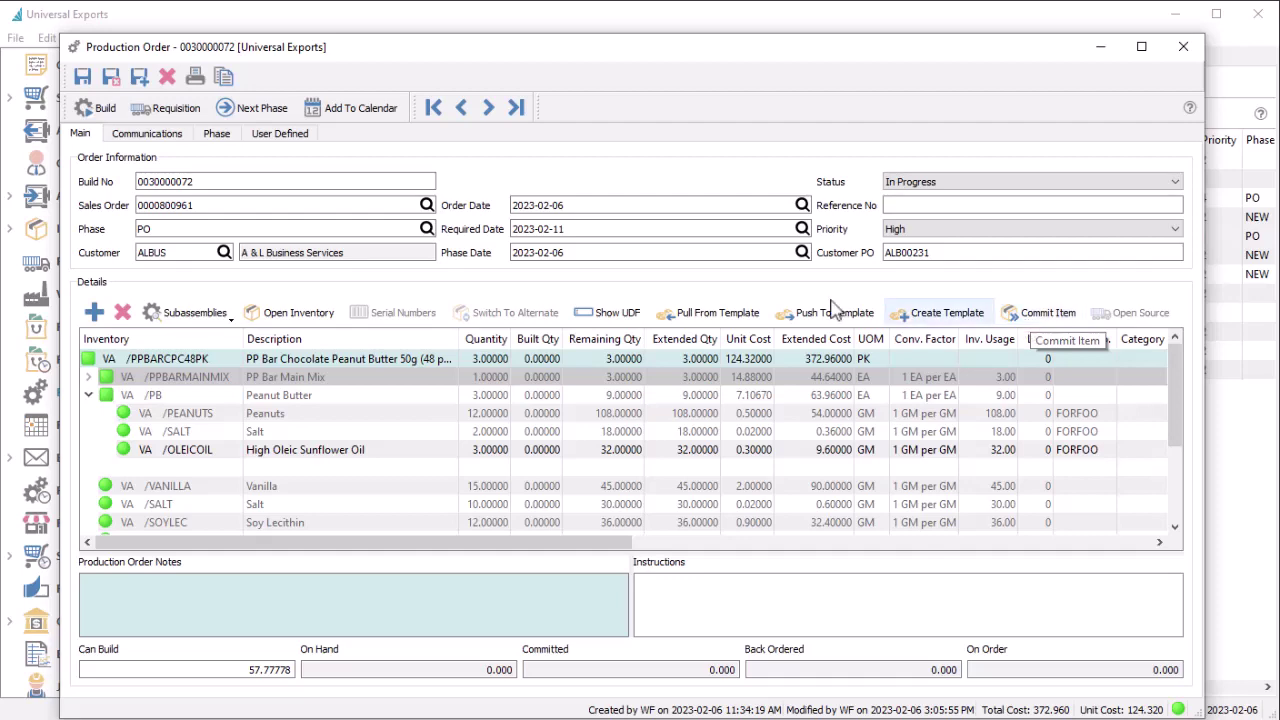
{"action": "left_click", "coordinate": [195, 78]}
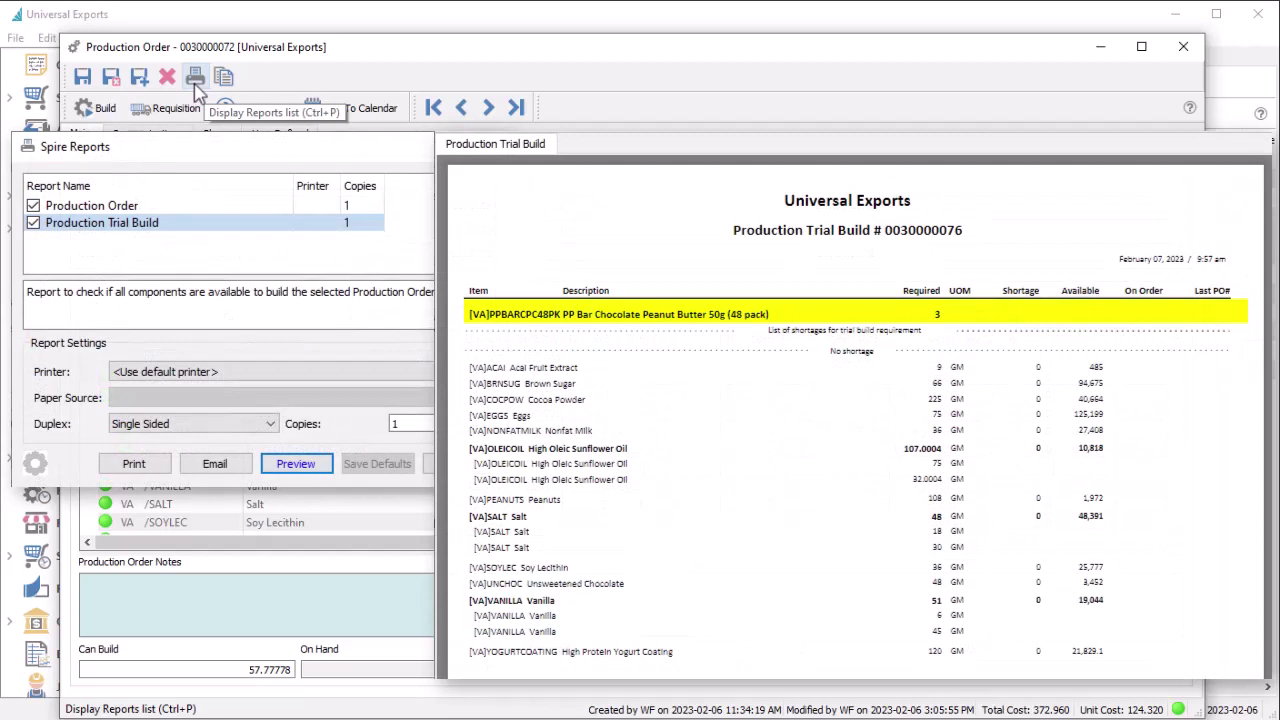
{"action": "key", "text": "Escape"}
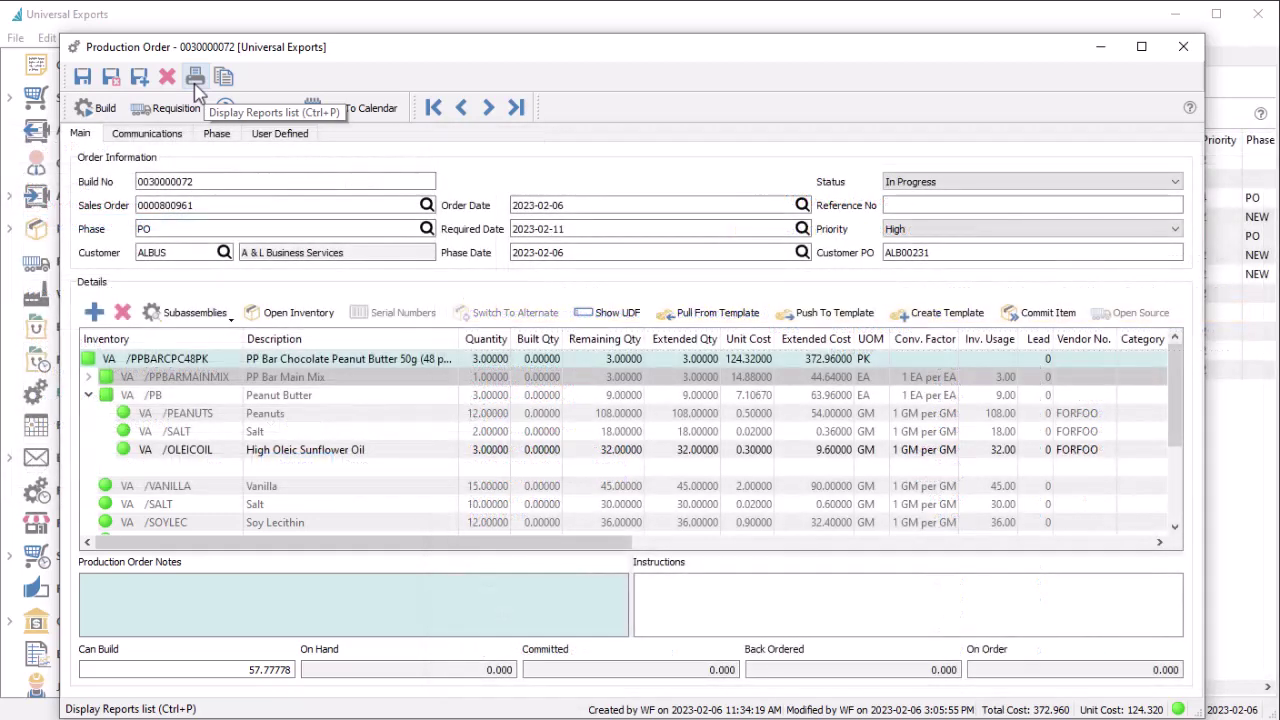
{"action": "left_click", "coordinate": [115, 110]}
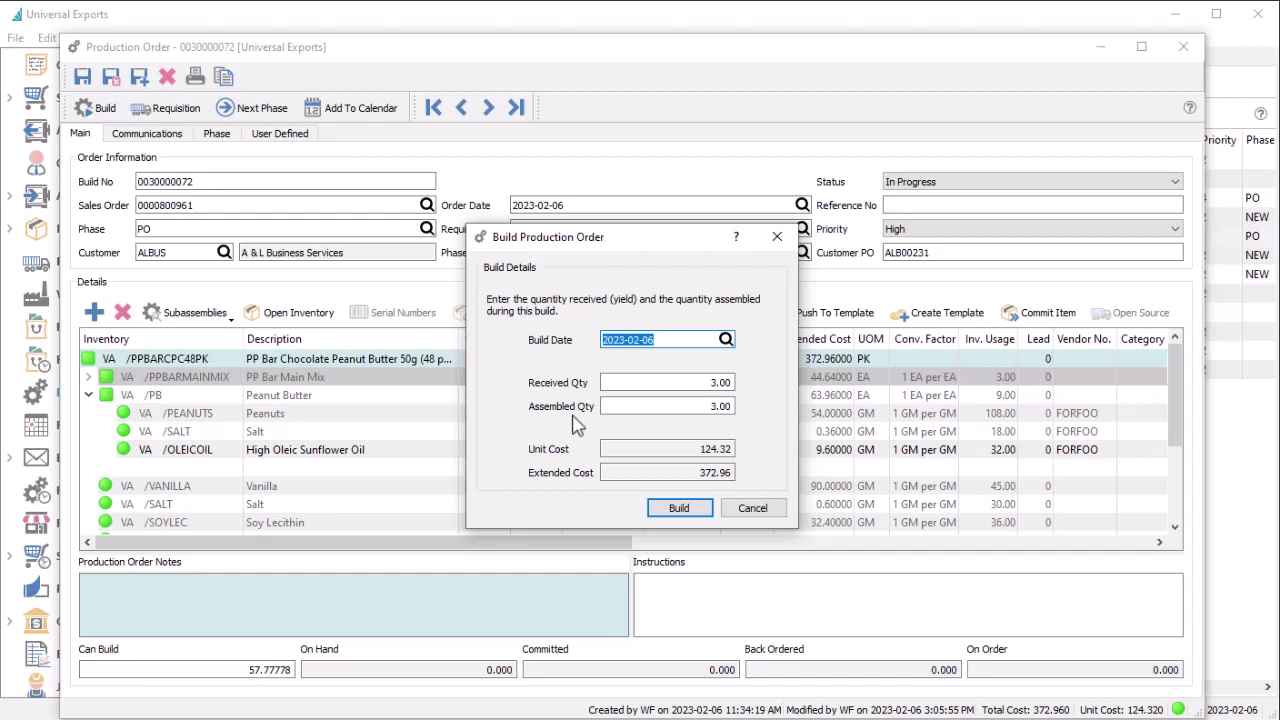
{"action": "left_click", "coordinate": [637, 382]}
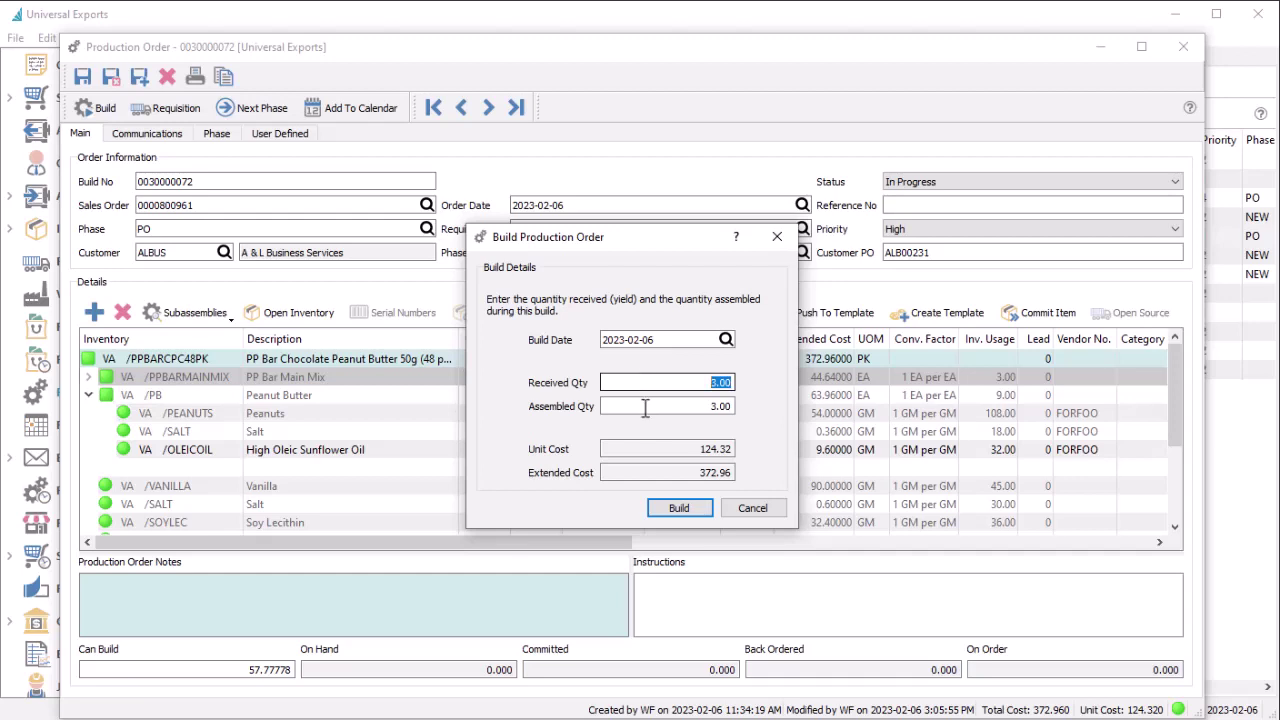
{"action": "left_click", "coordinate": [663, 510]}
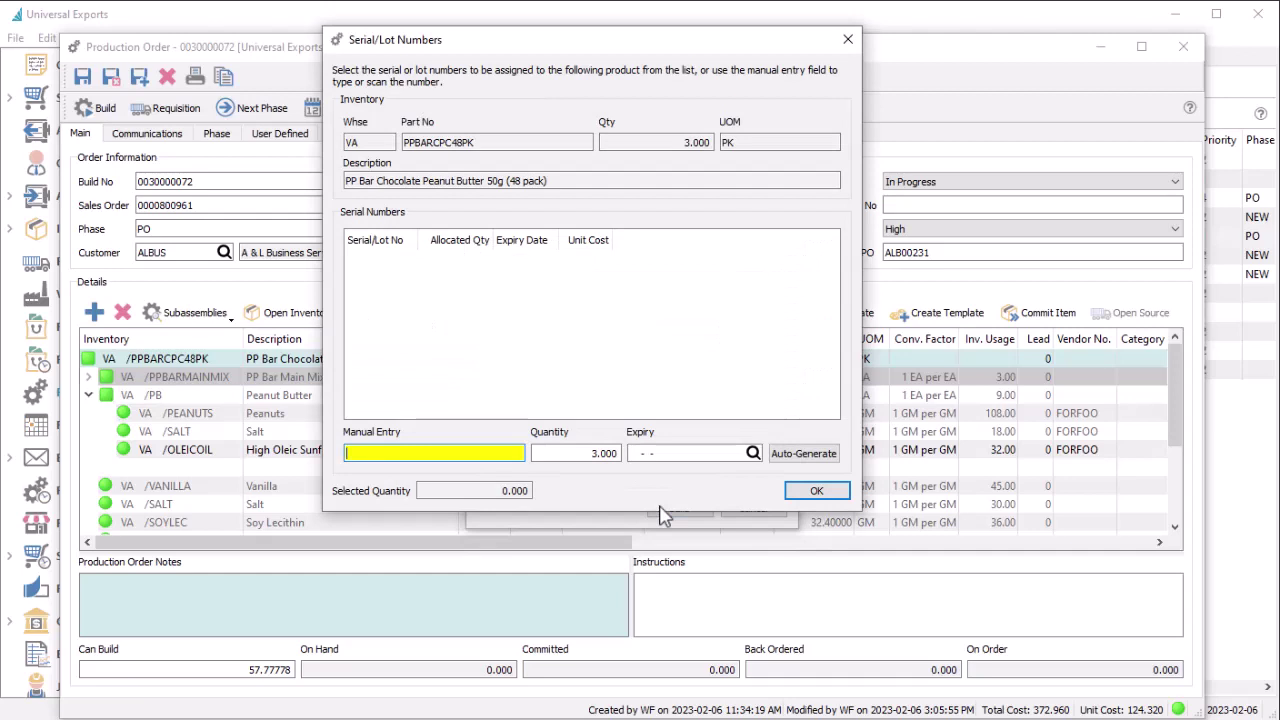
{"action": "left_click", "coordinate": [785, 455]}
{"action": "left_click", "coordinate": [753, 453]}
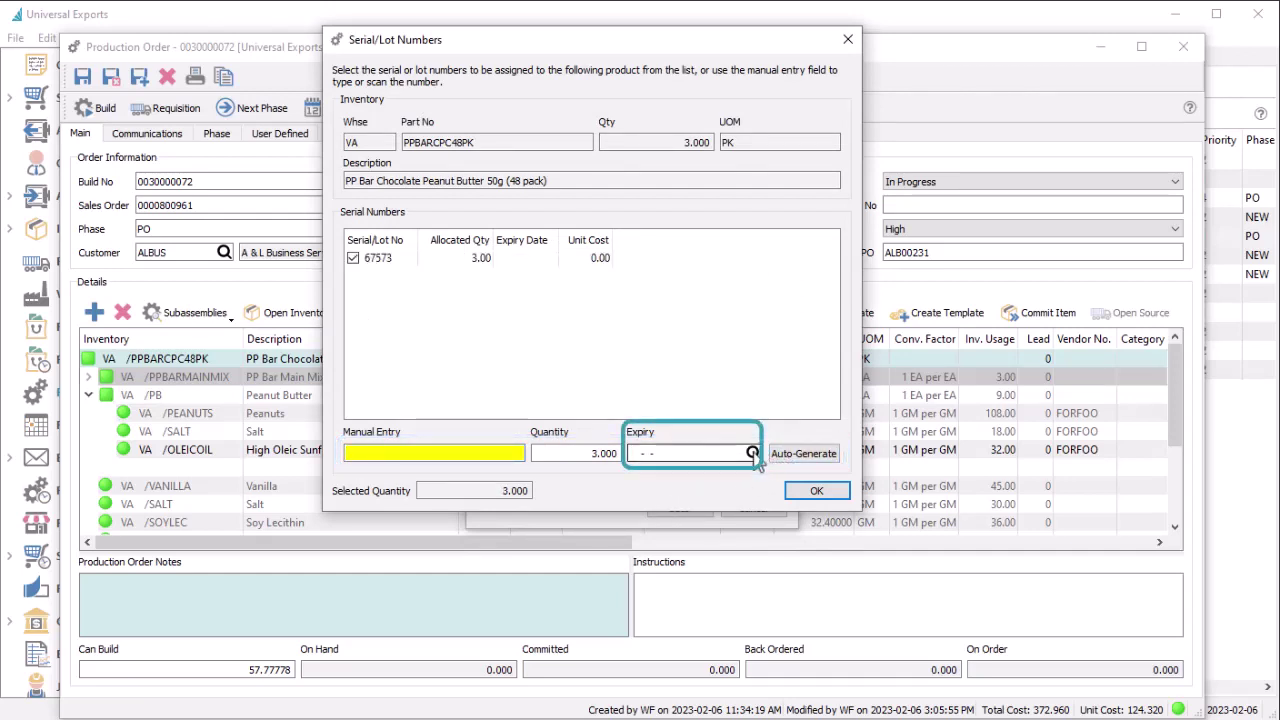
{"action": "left_click", "coordinate": [571, 370]}
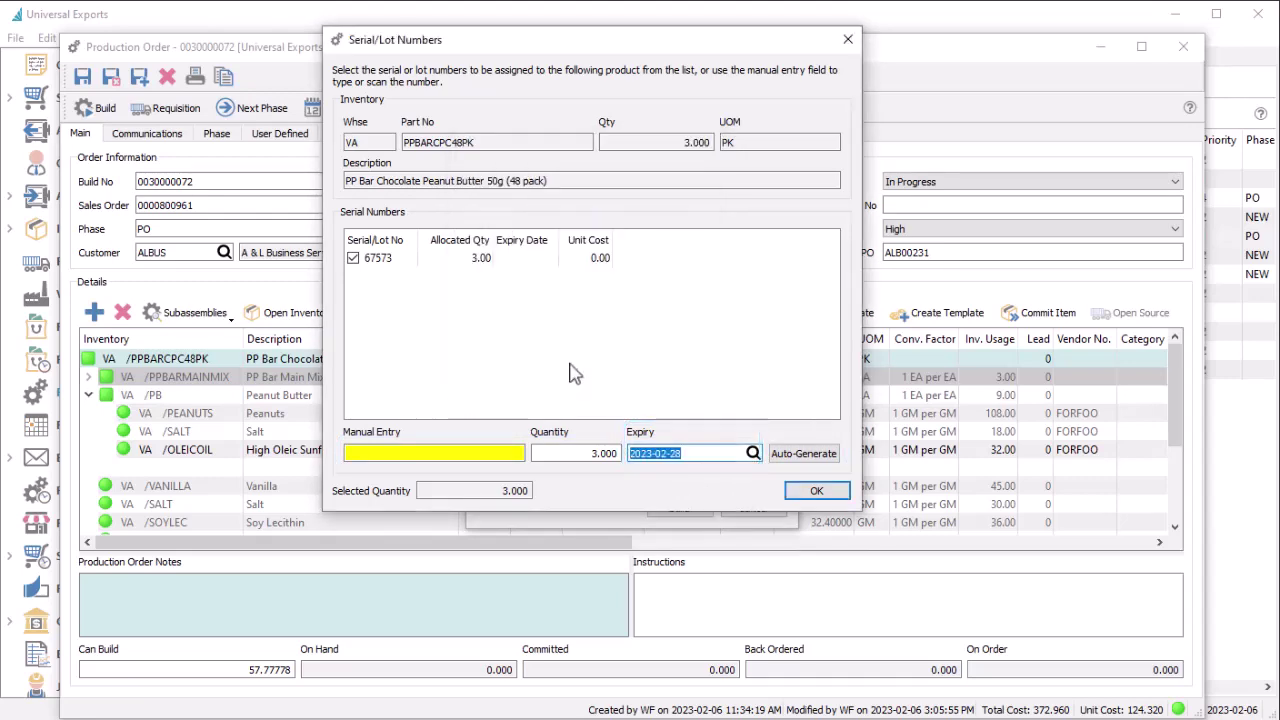
{"action": "left_click", "coordinate": [810, 491]}
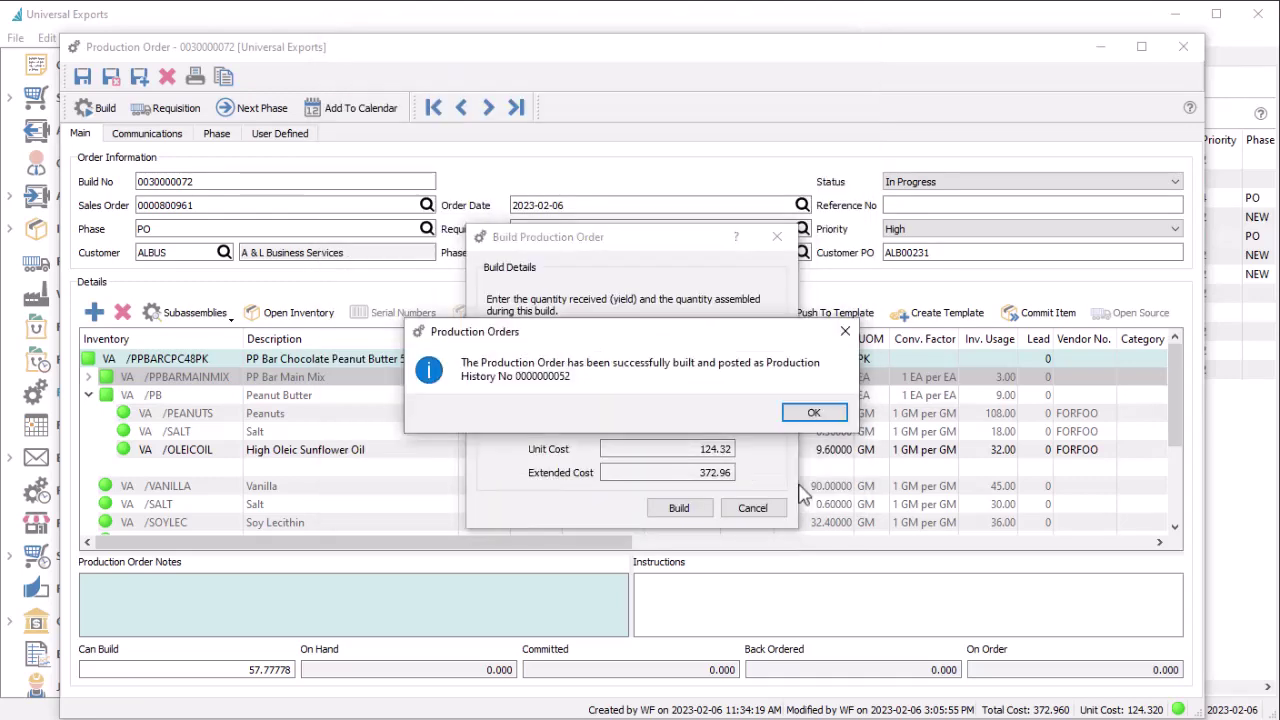
{"action": "key", "text": "Return"}
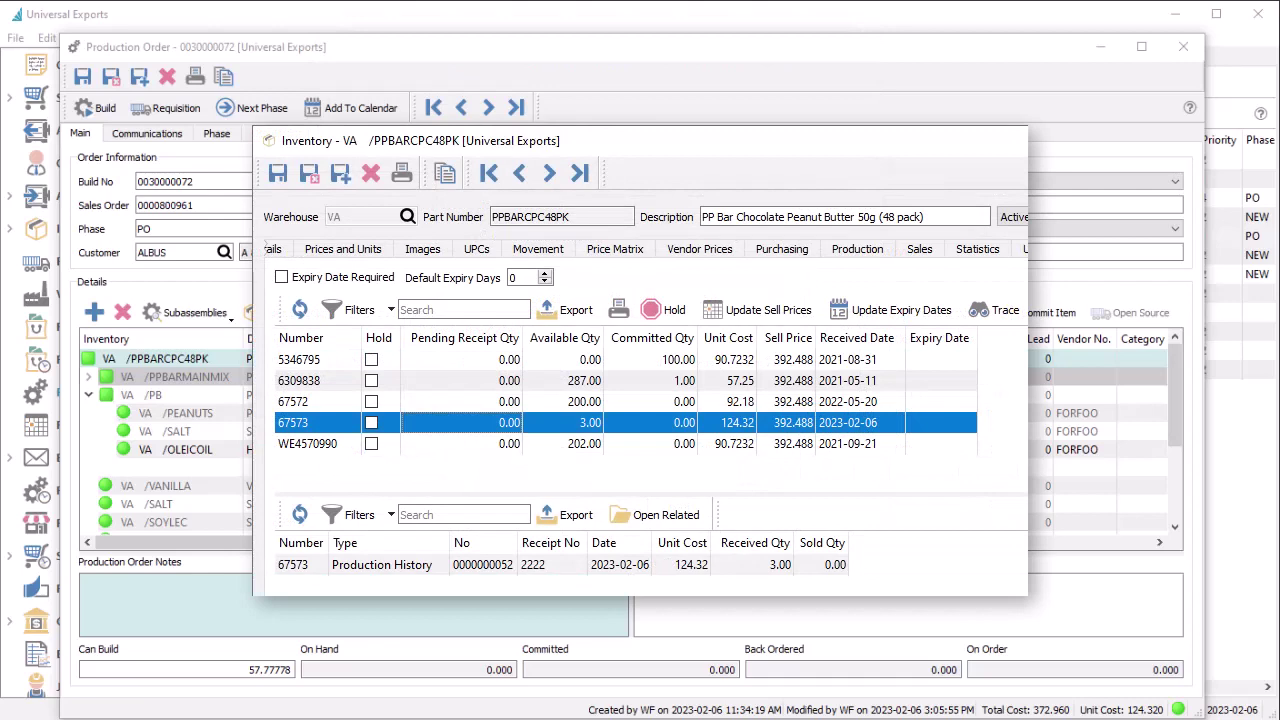